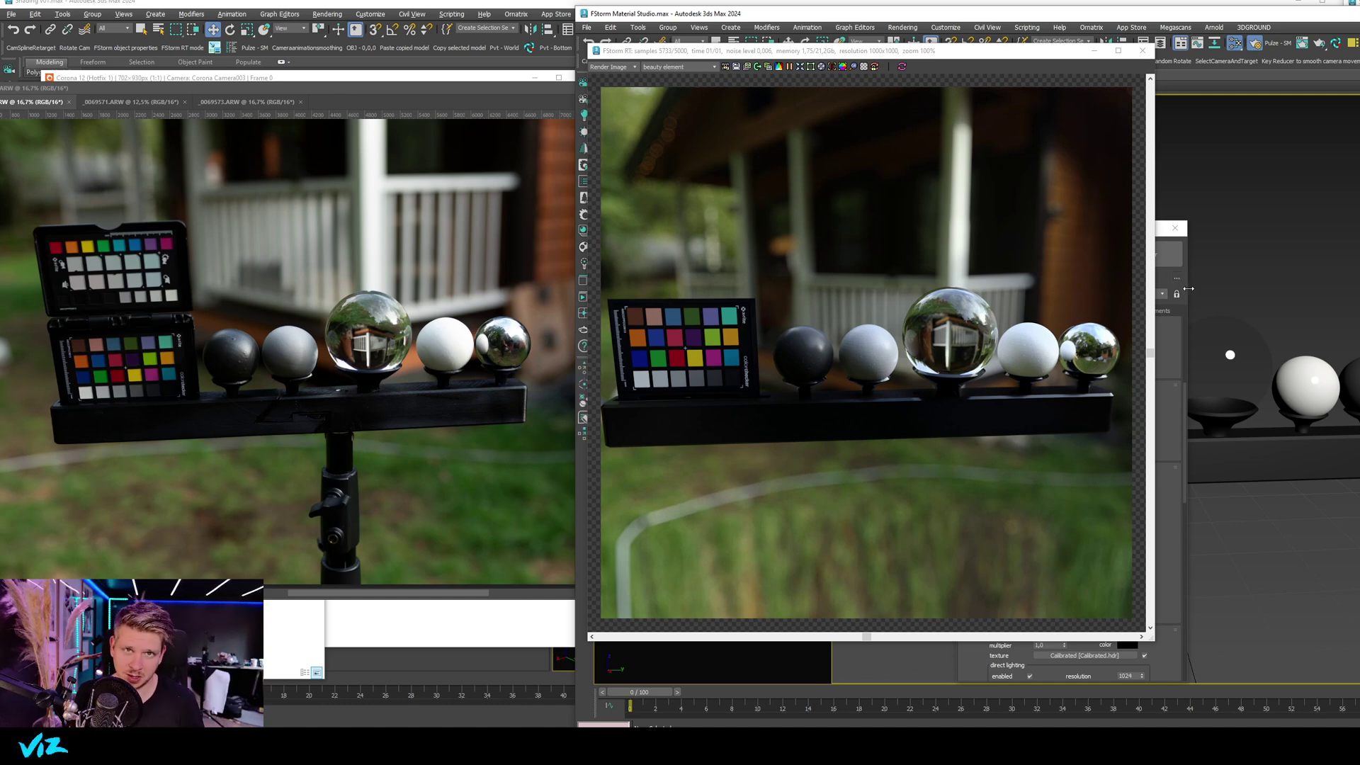
Step: Review tone mapping exposure 0,46, contrast, burn, colour preserve and the white balance colour
click(1187, 288)
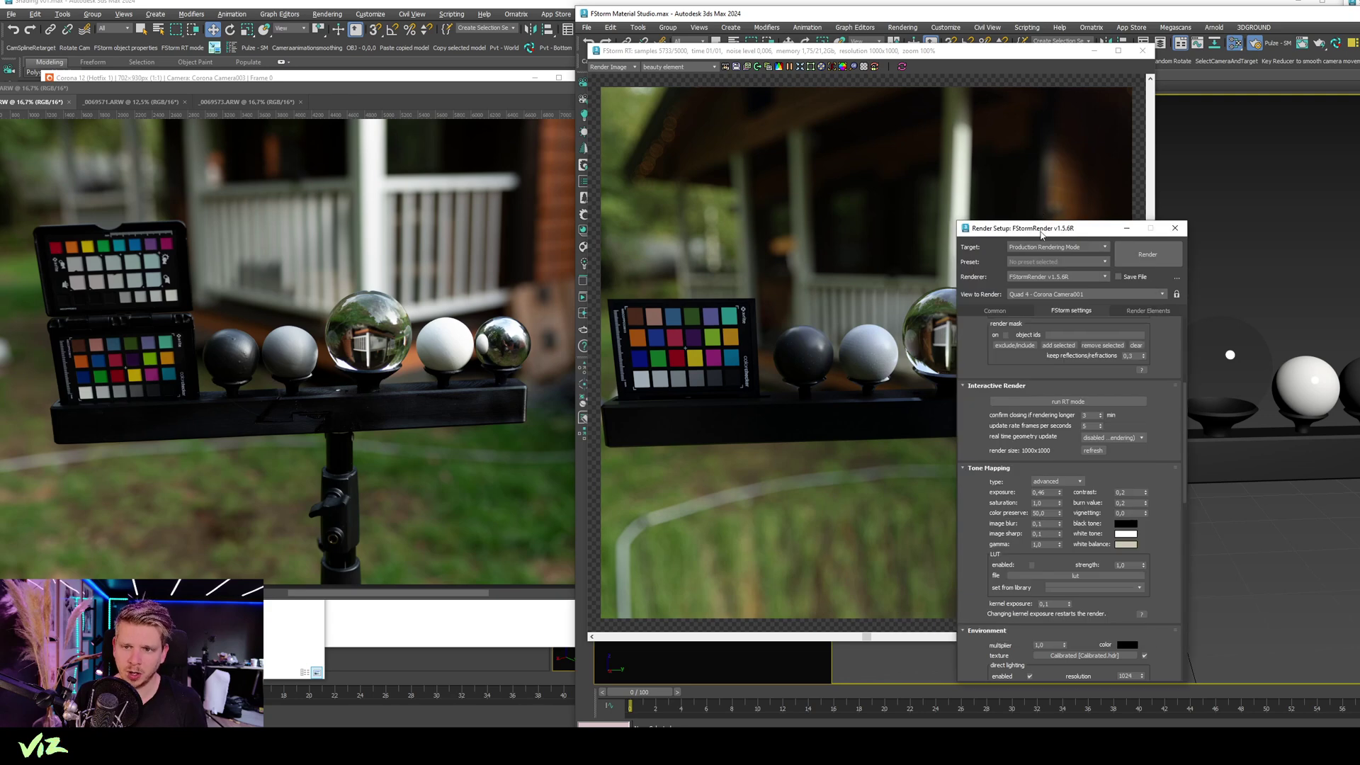
drag(1041, 231, 815, 80)
double_click(818, 340)
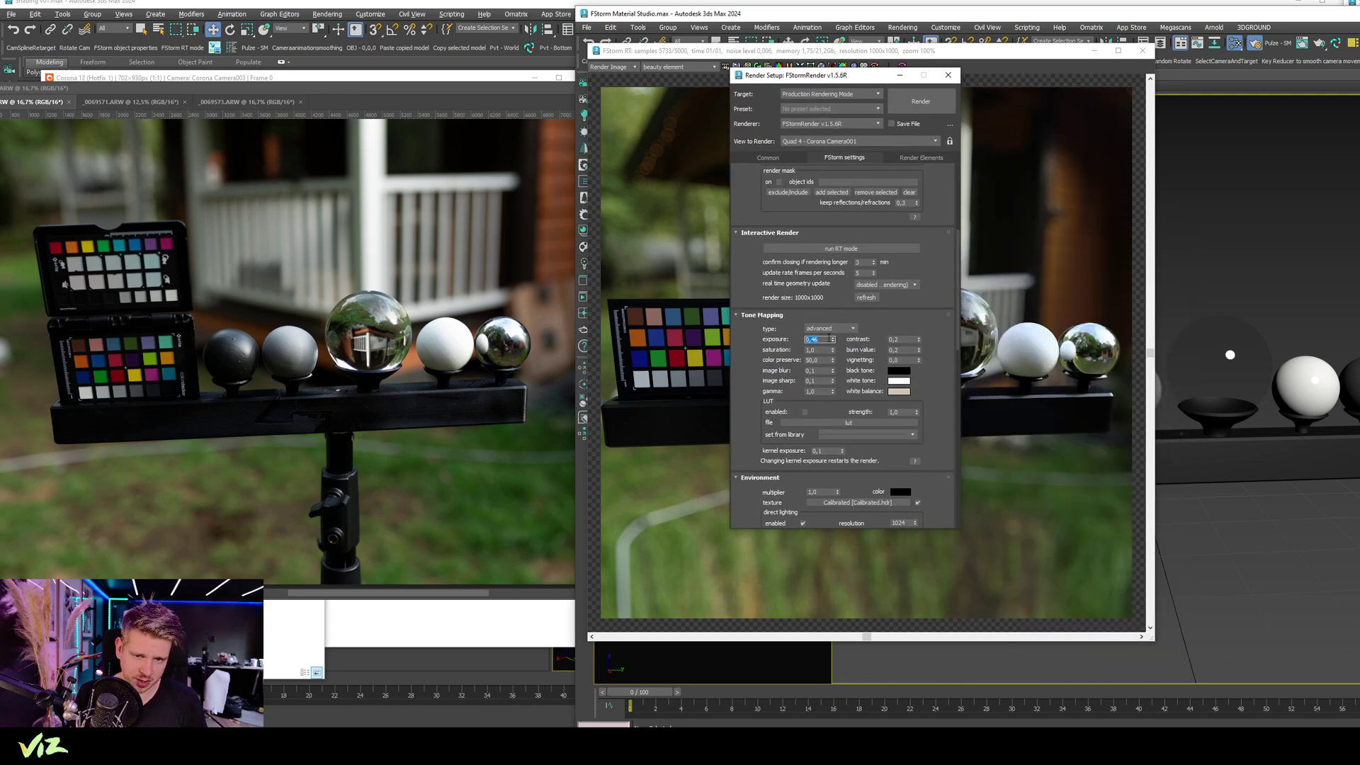
key(Tab)
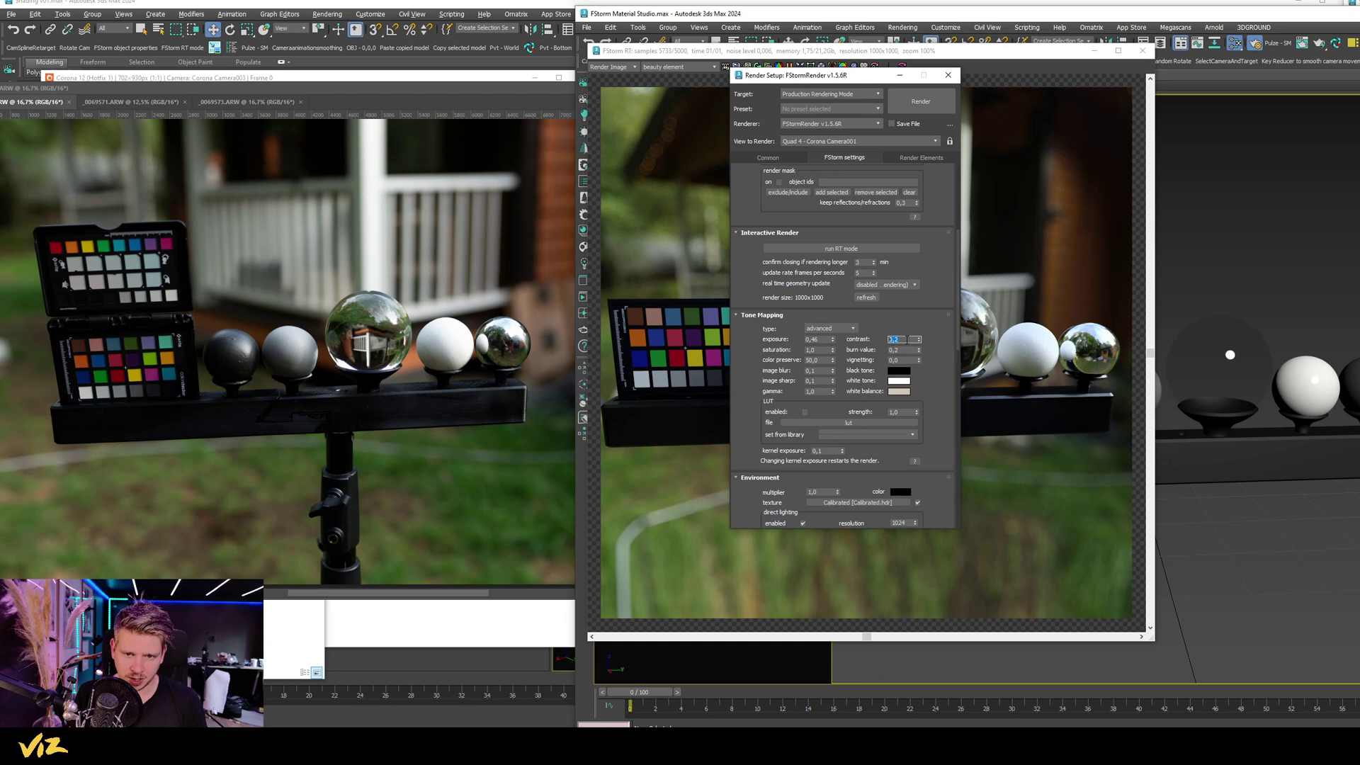
key(Tab)
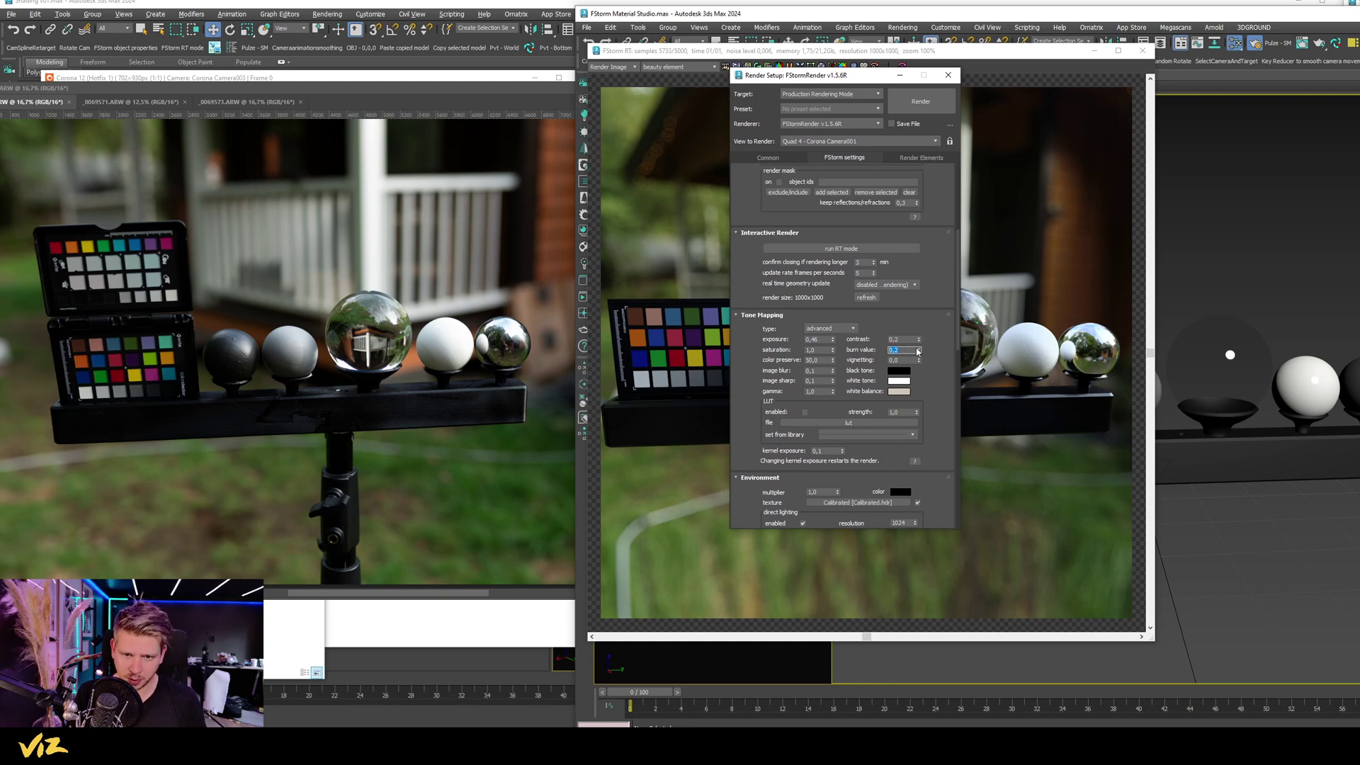
double_click(811, 360)
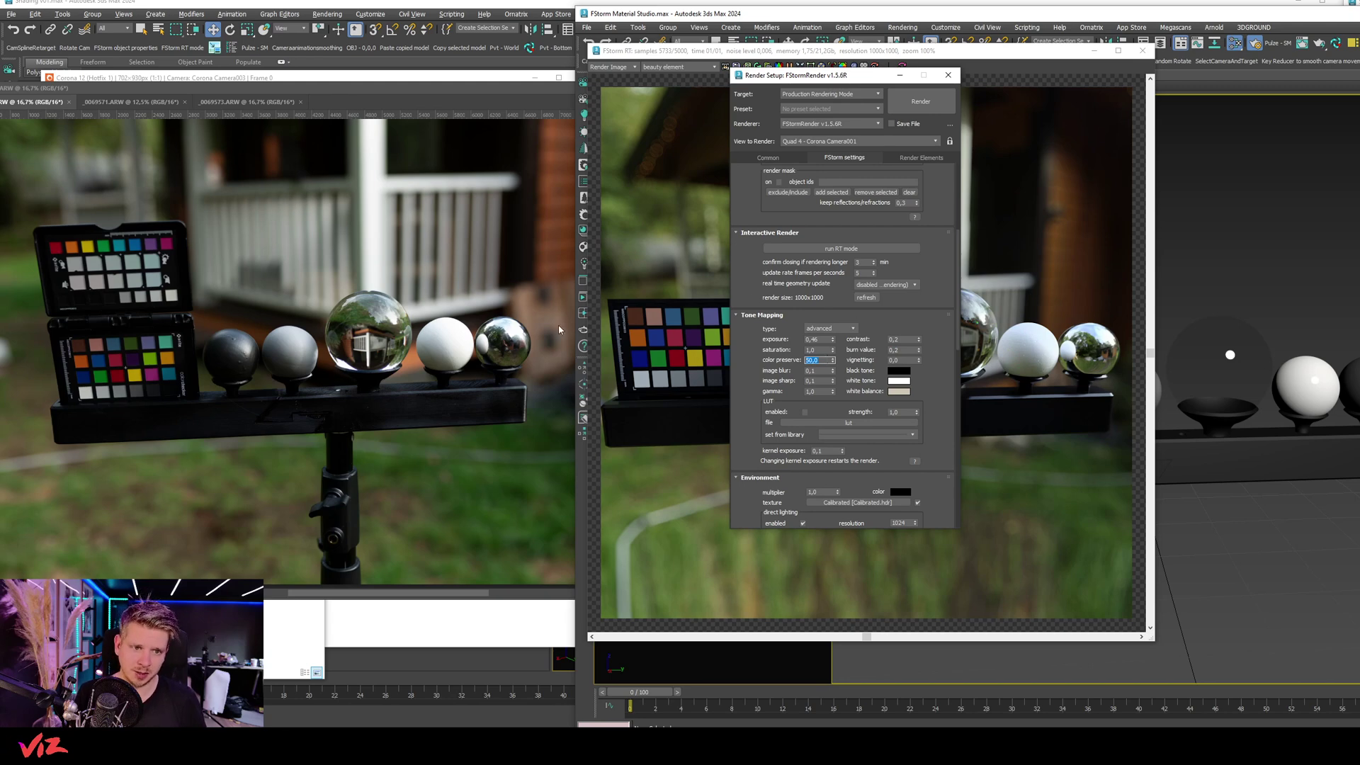
click(900, 392)
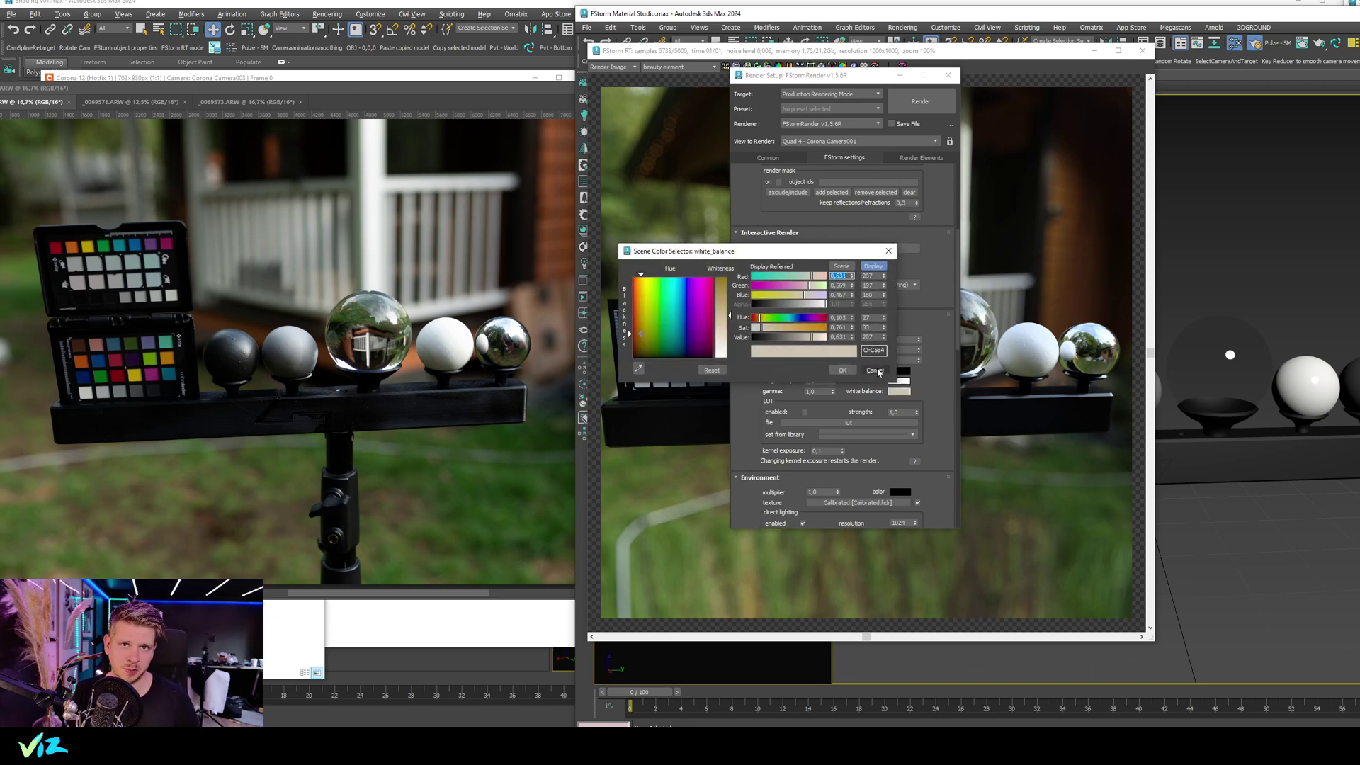
Step: Zoom both the reference photo and the render in on the colour chart
click(133, 291)
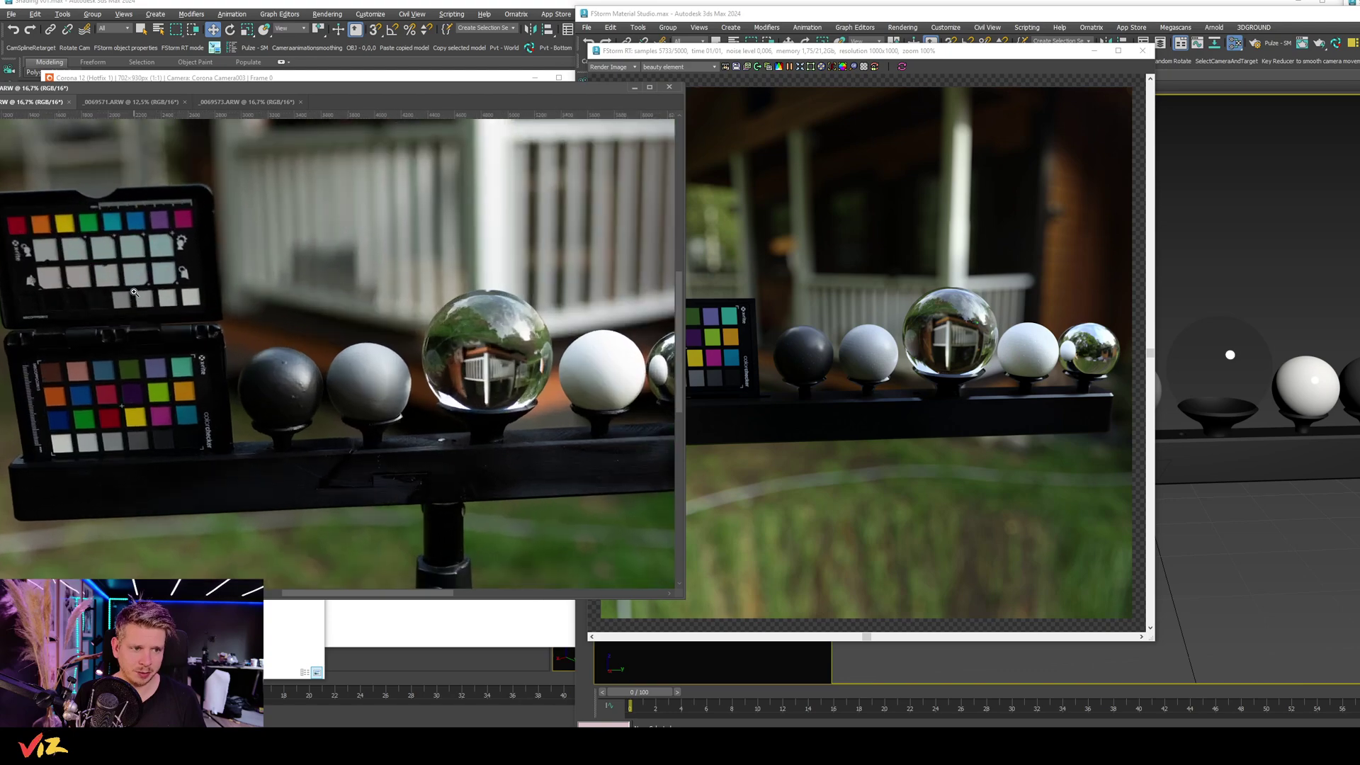
click(134, 291)
click(134, 292)
click(134, 292)
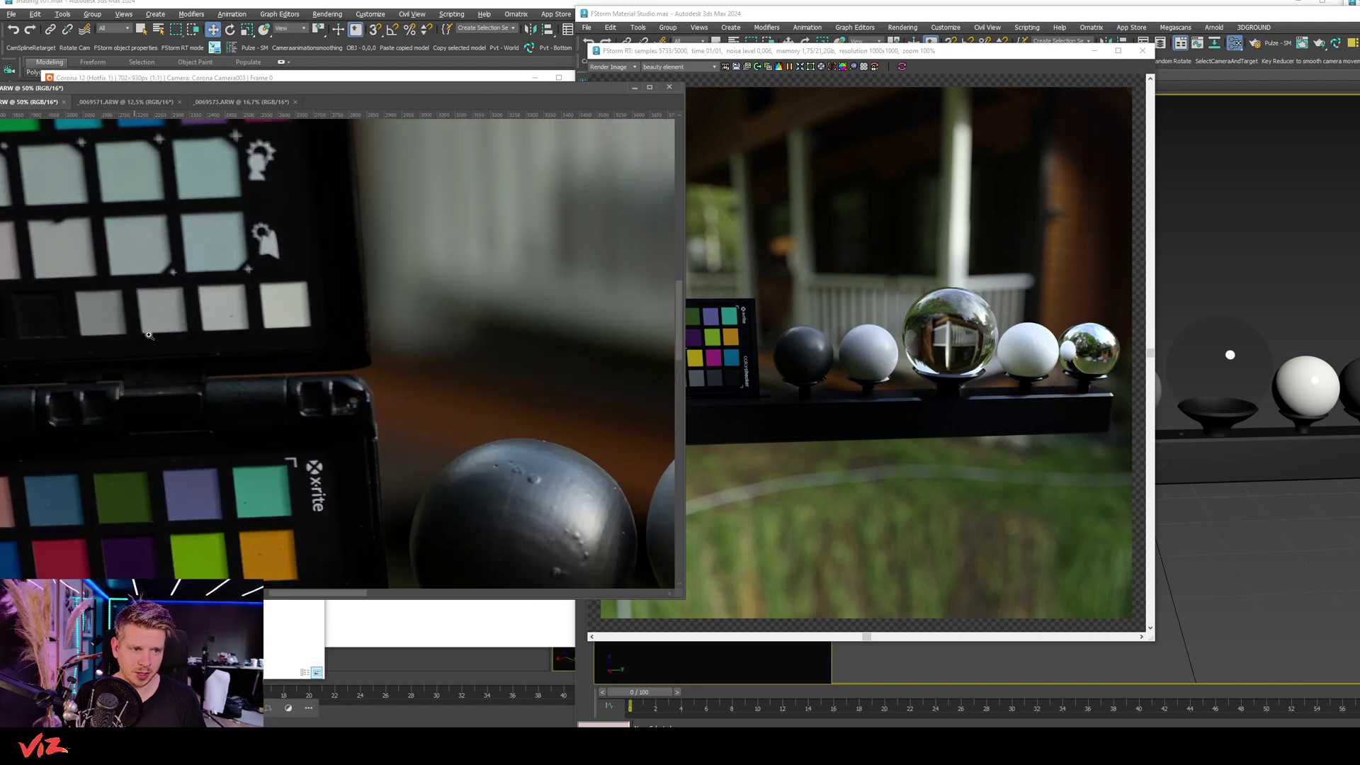
drag(205, 440, 405, 167)
click(718, 340)
scroll(717, 340, up, 1)
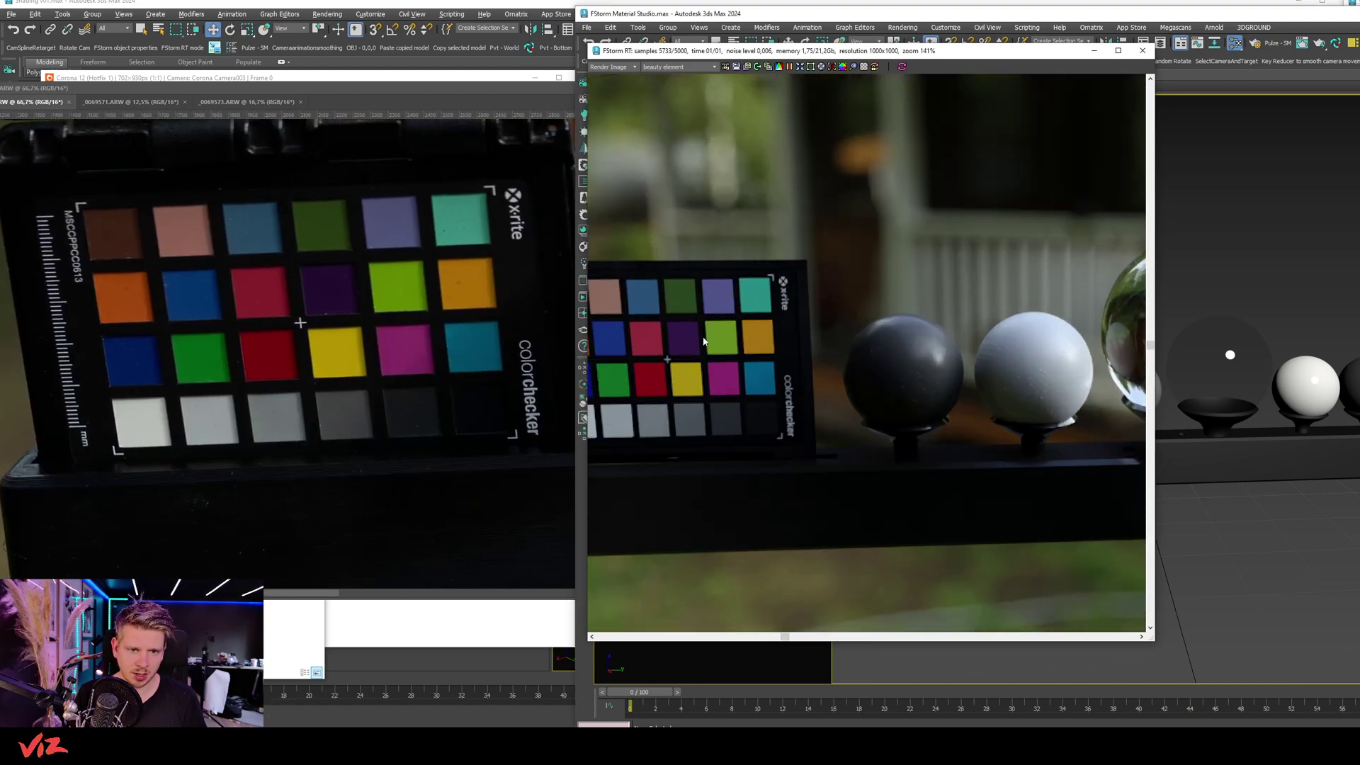
click(821, 67)
scroll(666, 340, up, 3)
middle_drag(666, 340, 777, 306)
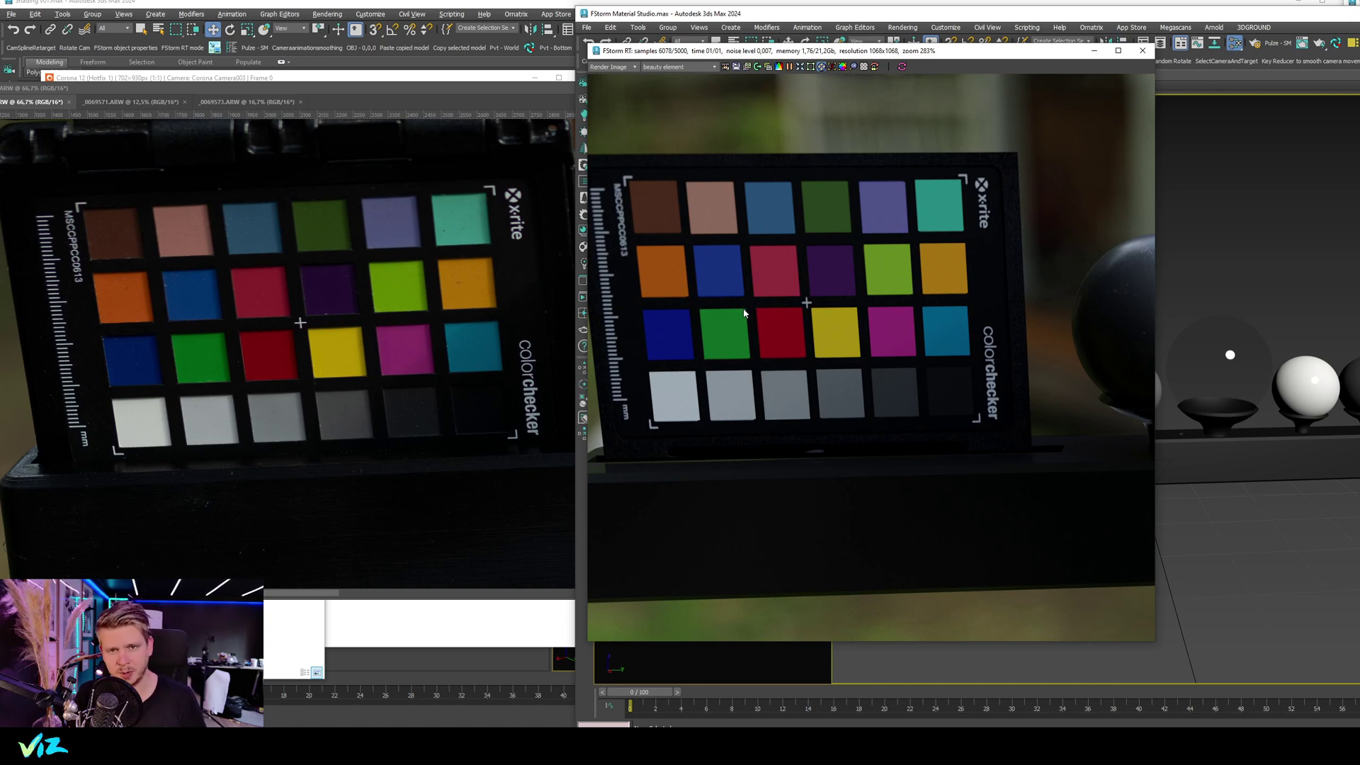
Step: Frame the dark and grey spheres in photo and render, then open the Slate Material Editor
click(468, 100)
drag(517, 283, 13, 327)
click(839, 279)
middle_drag(959, 265, 798, 276)
middle_drag(1112, 306, 809, 263)
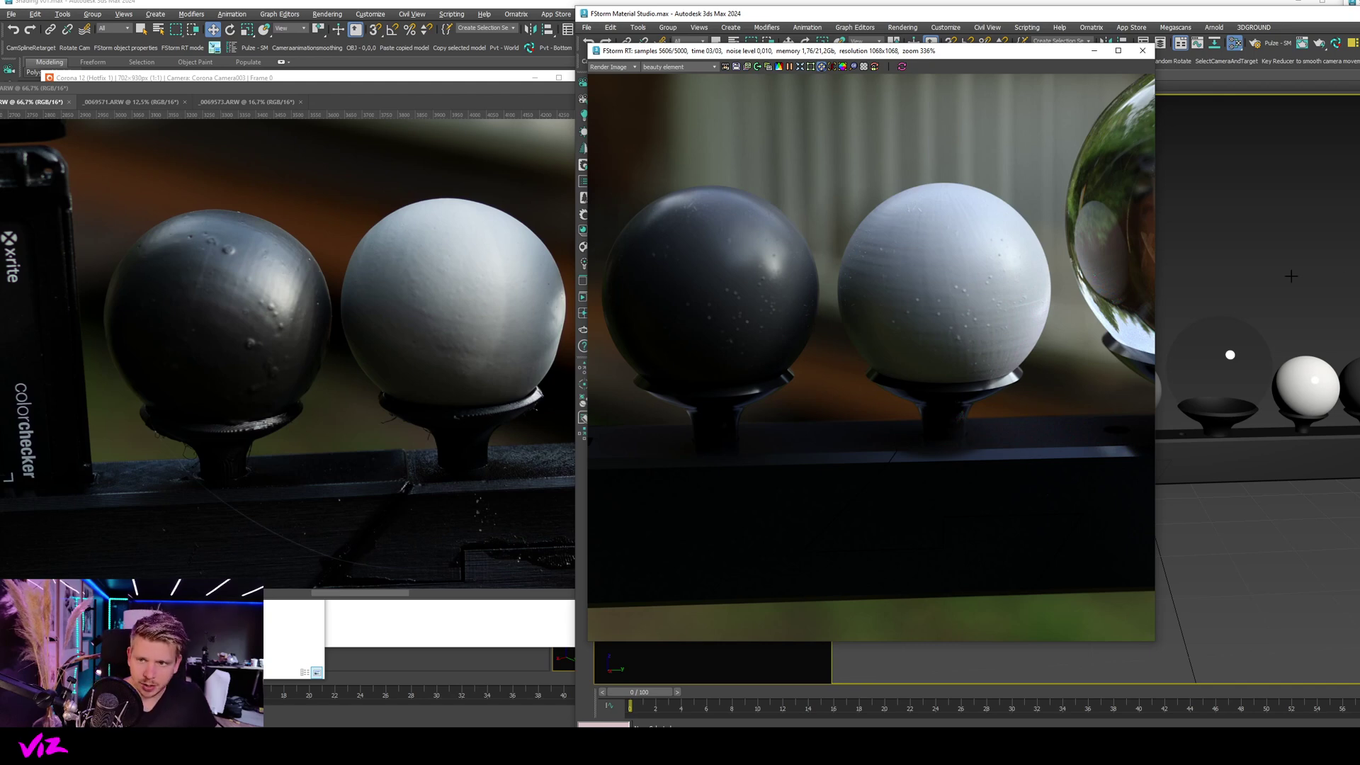
key(m)
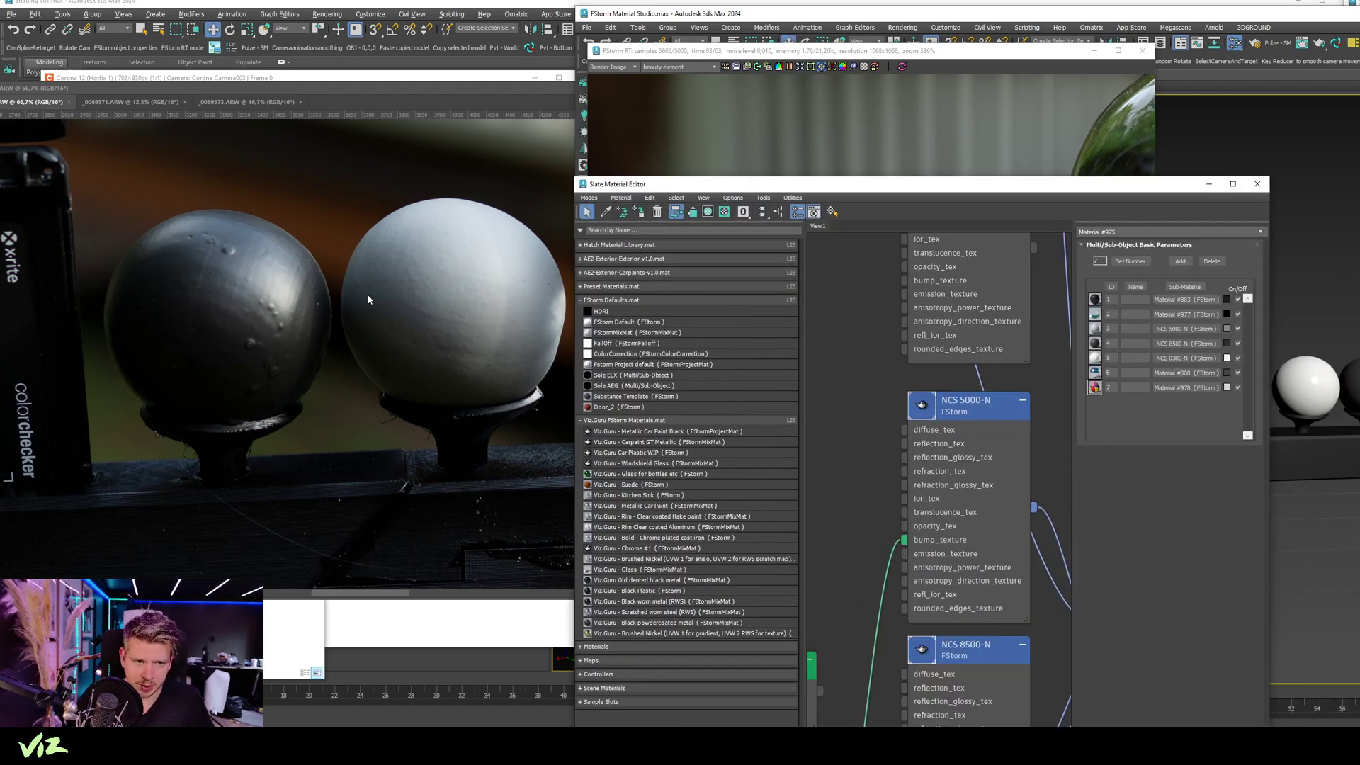
Step: Inspect the NCS 5000-N material's parameters, then shift the Slate editor off to the right
click(971, 411)
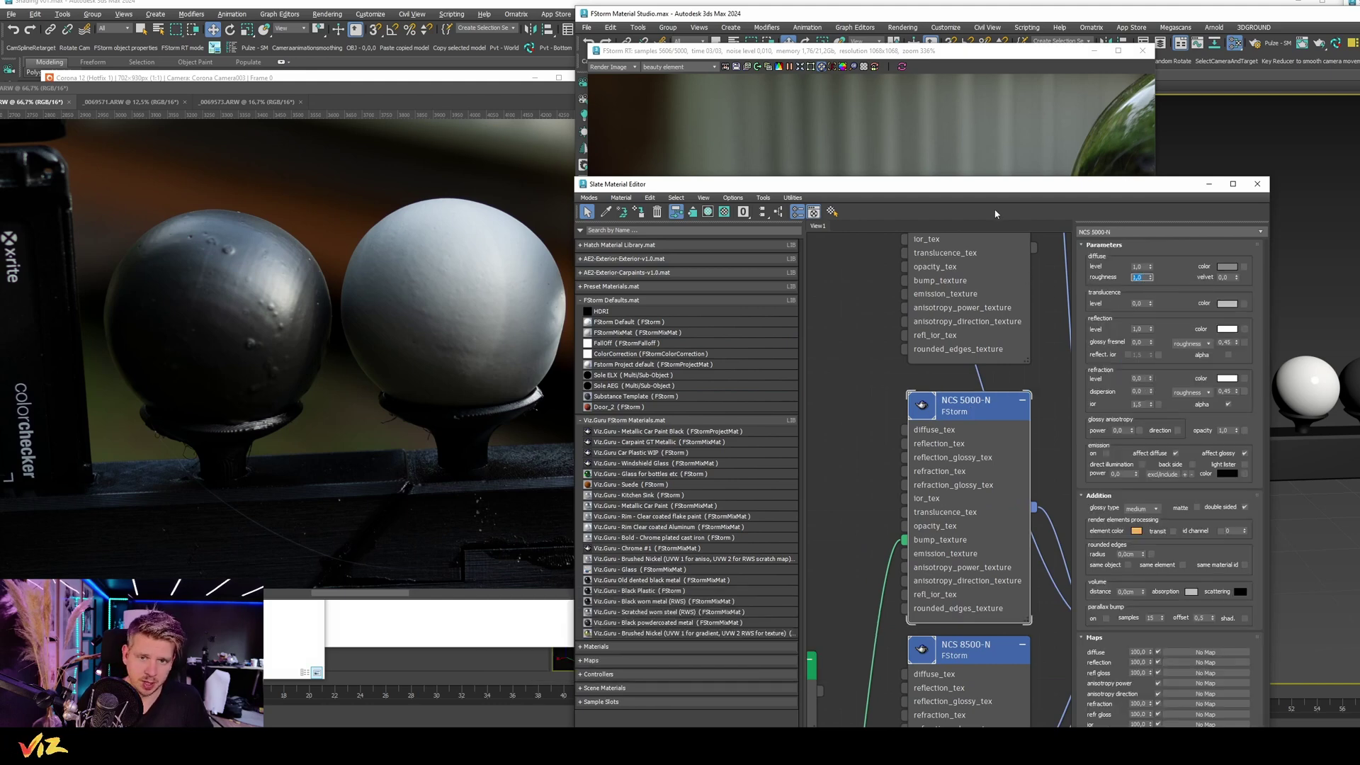
drag(1077, 204, 1359, 235)
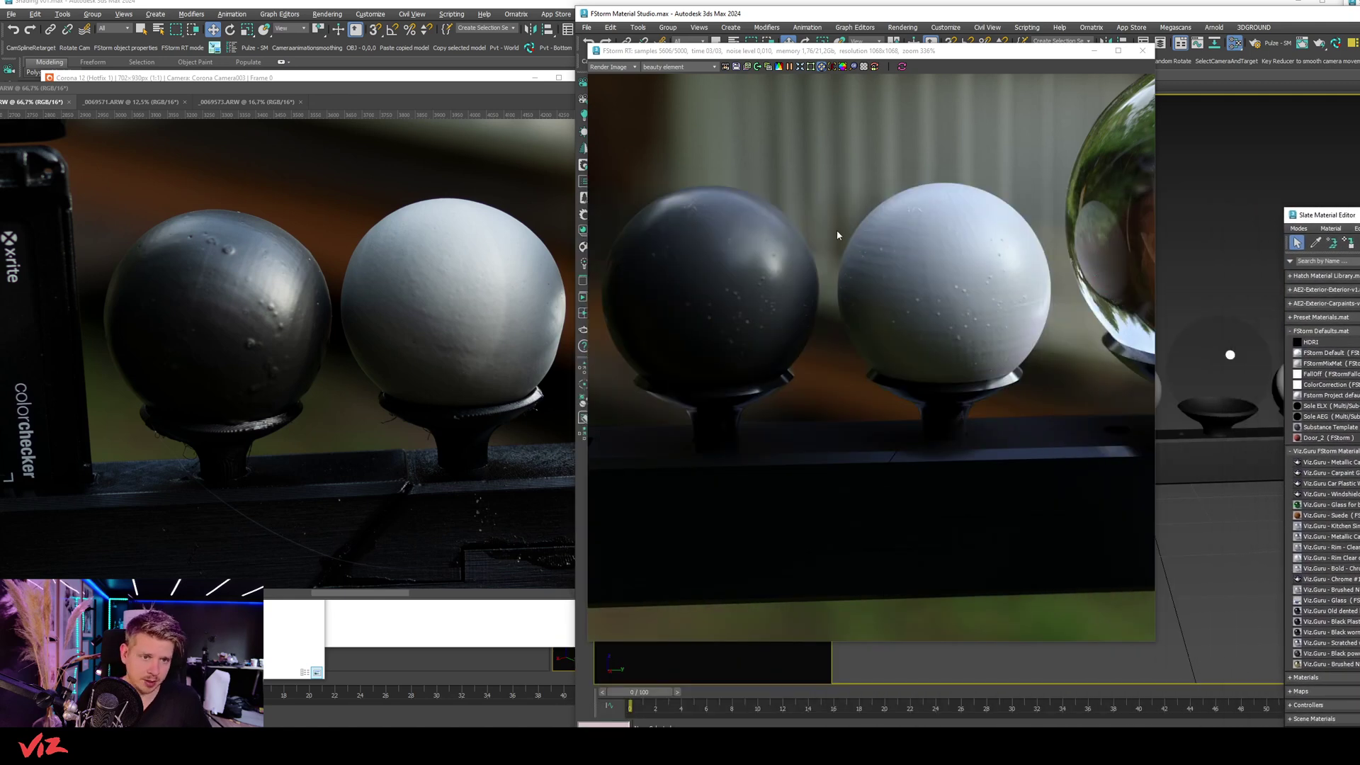
Step: Compare the glass sphere in photo and render, then switch to another full-rig reference photo
click(405, 100)
drag(575, 282, 193, 387)
click(707, 298)
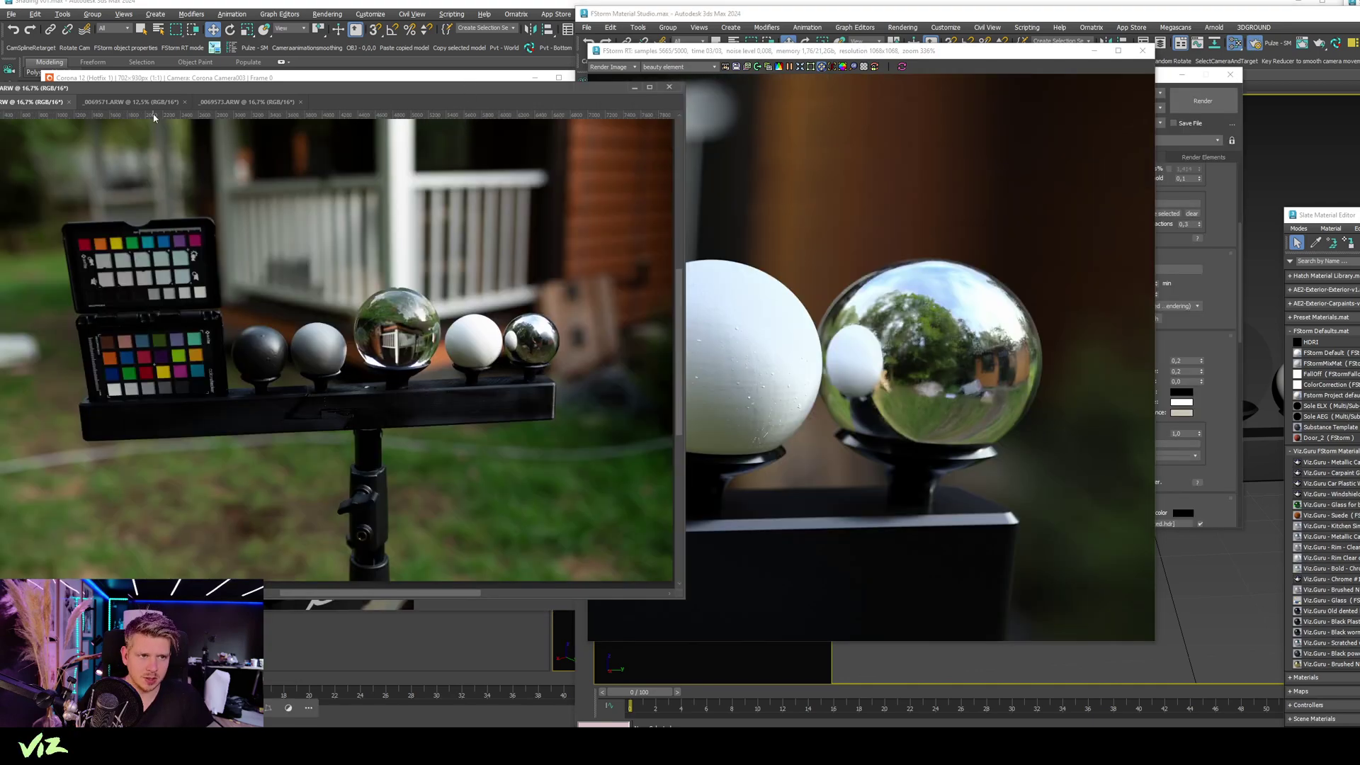
click(147, 107)
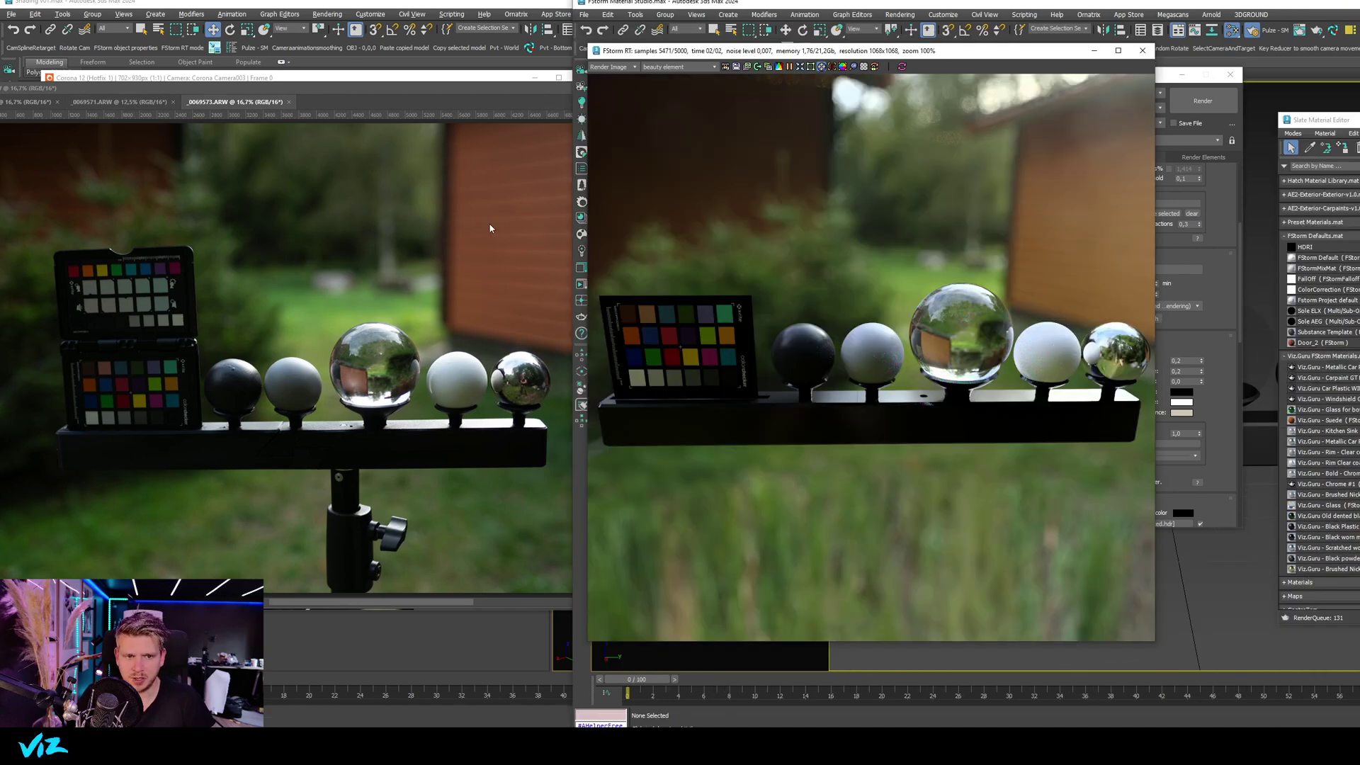
Step: Zoom and pan both the photo and the render onto the colour checker
drag(434, 90, 437, 87)
alt+scroll(237, 337, up, 4)
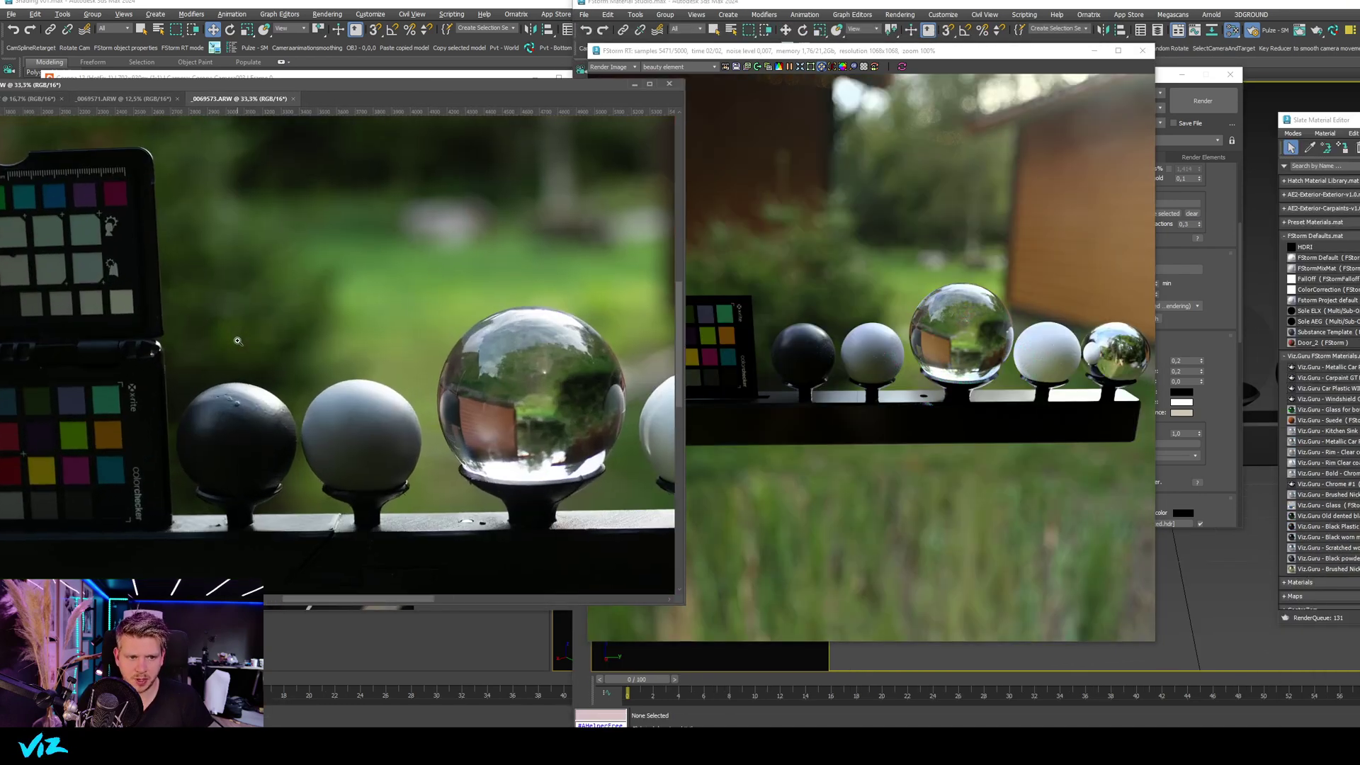
drag(212, 489, 654, 299)
click(853, 300)
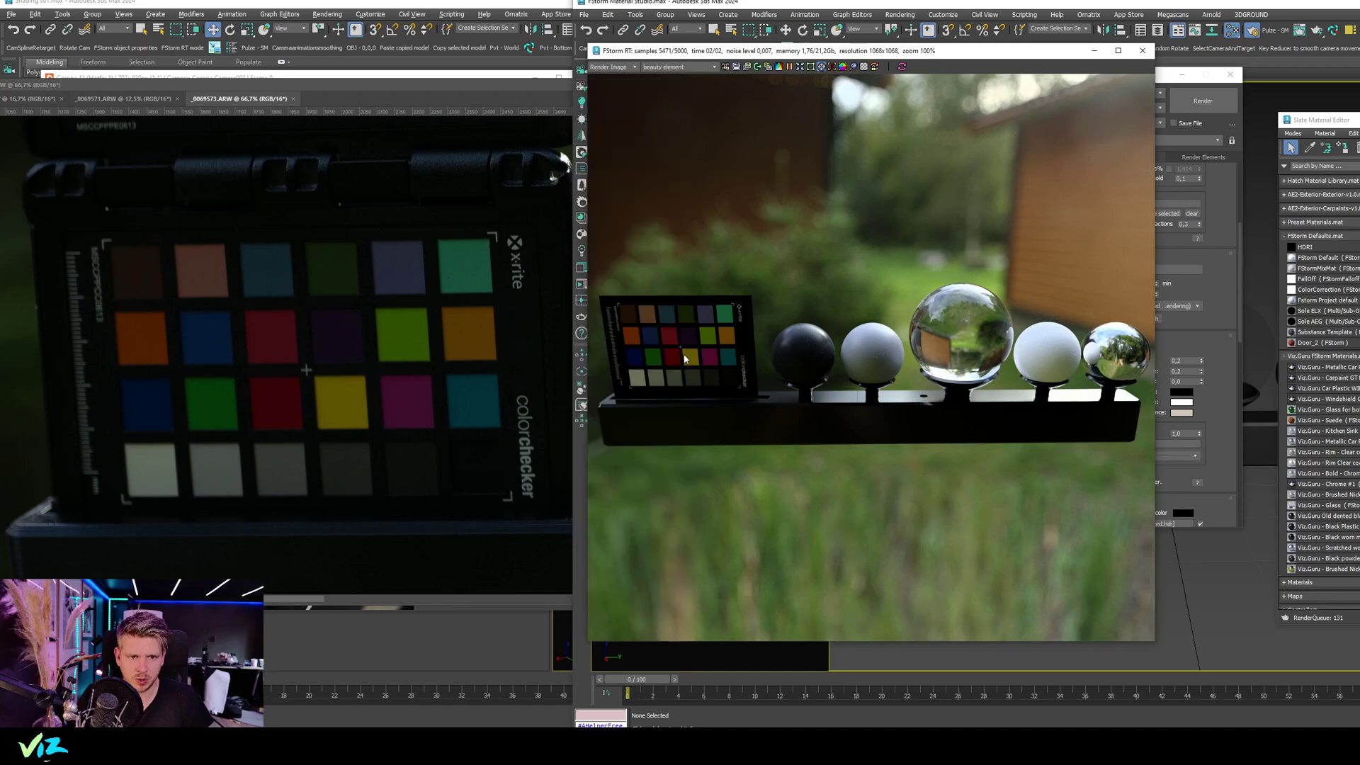
scroll(688, 350, up, 3)
middle_drag(688, 350, 801, 357)
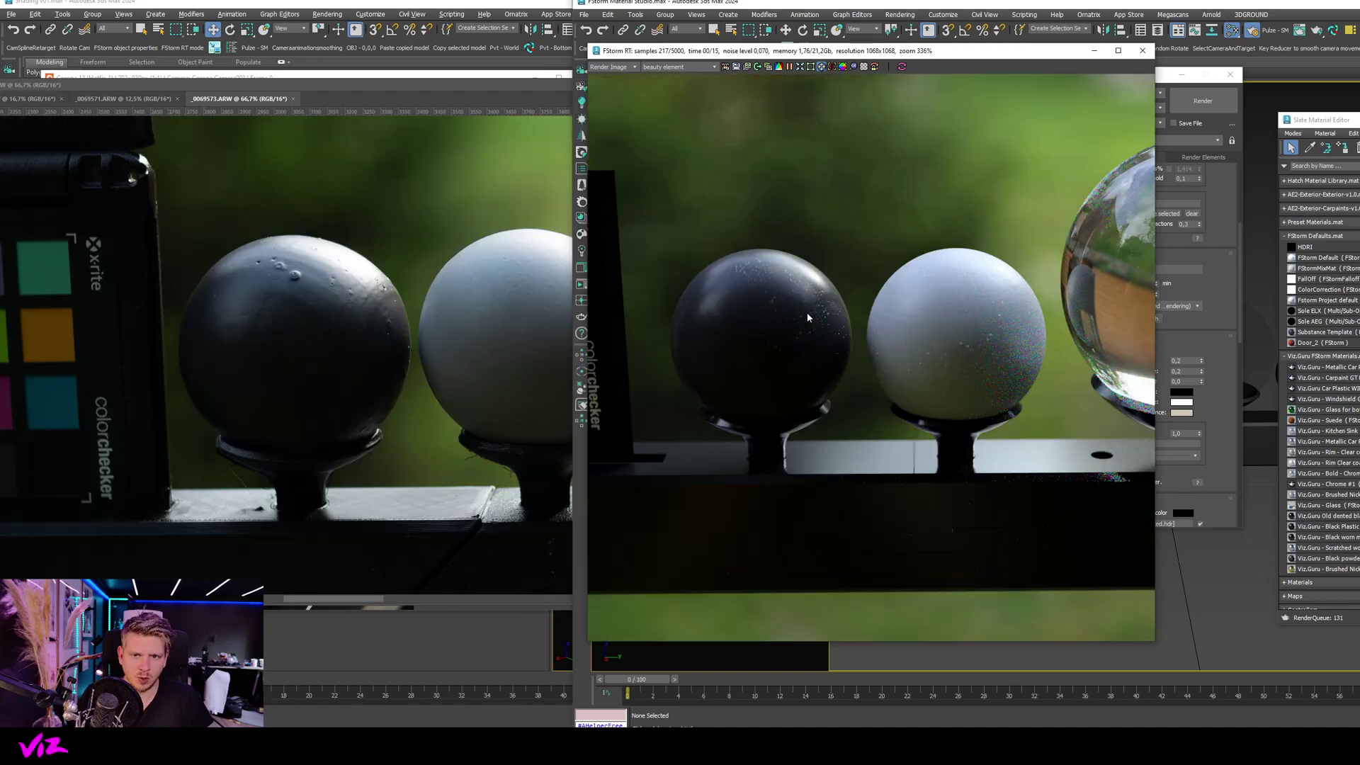
scroll(886, 320, up, 2)
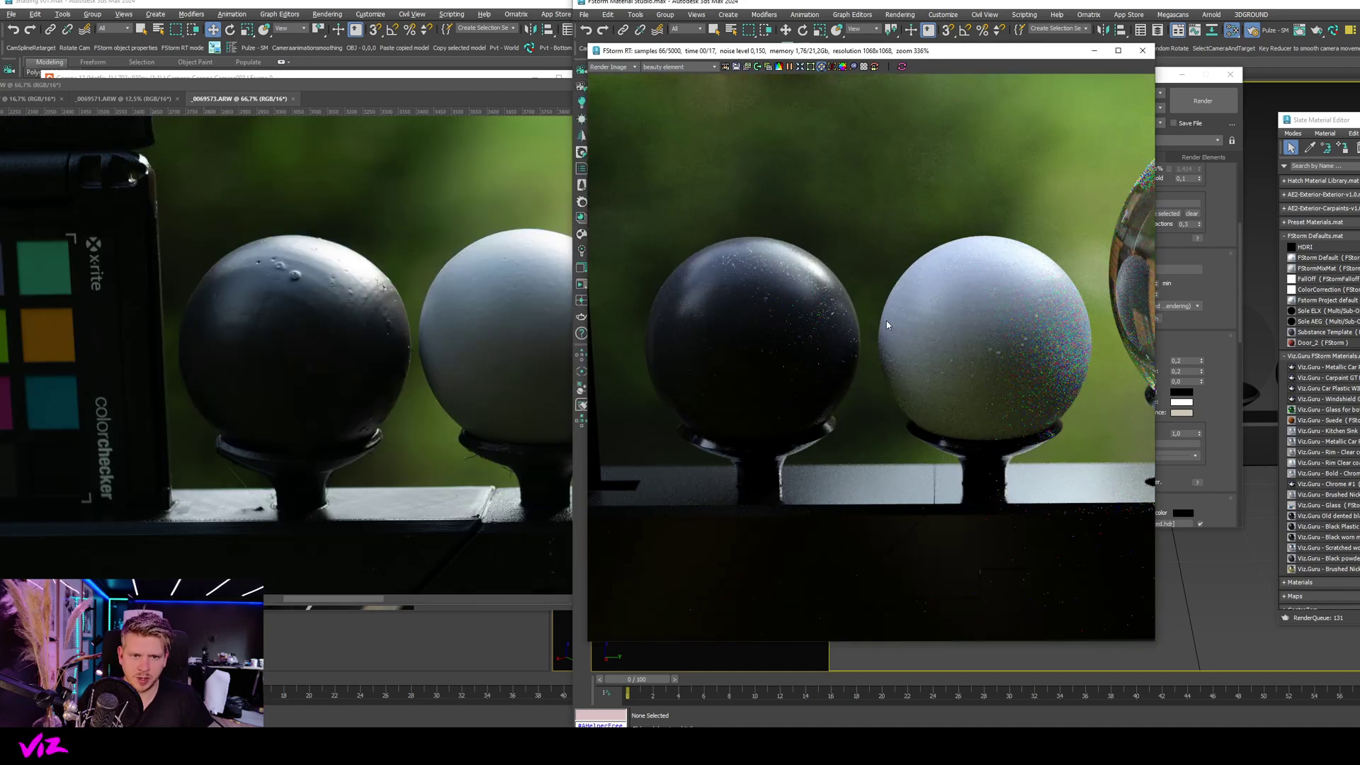
Step: Line up photo and render on the dark and white spheres, then the glass ball
click(494, 316)
drag(493, 316, 416, 318)
click(885, 300)
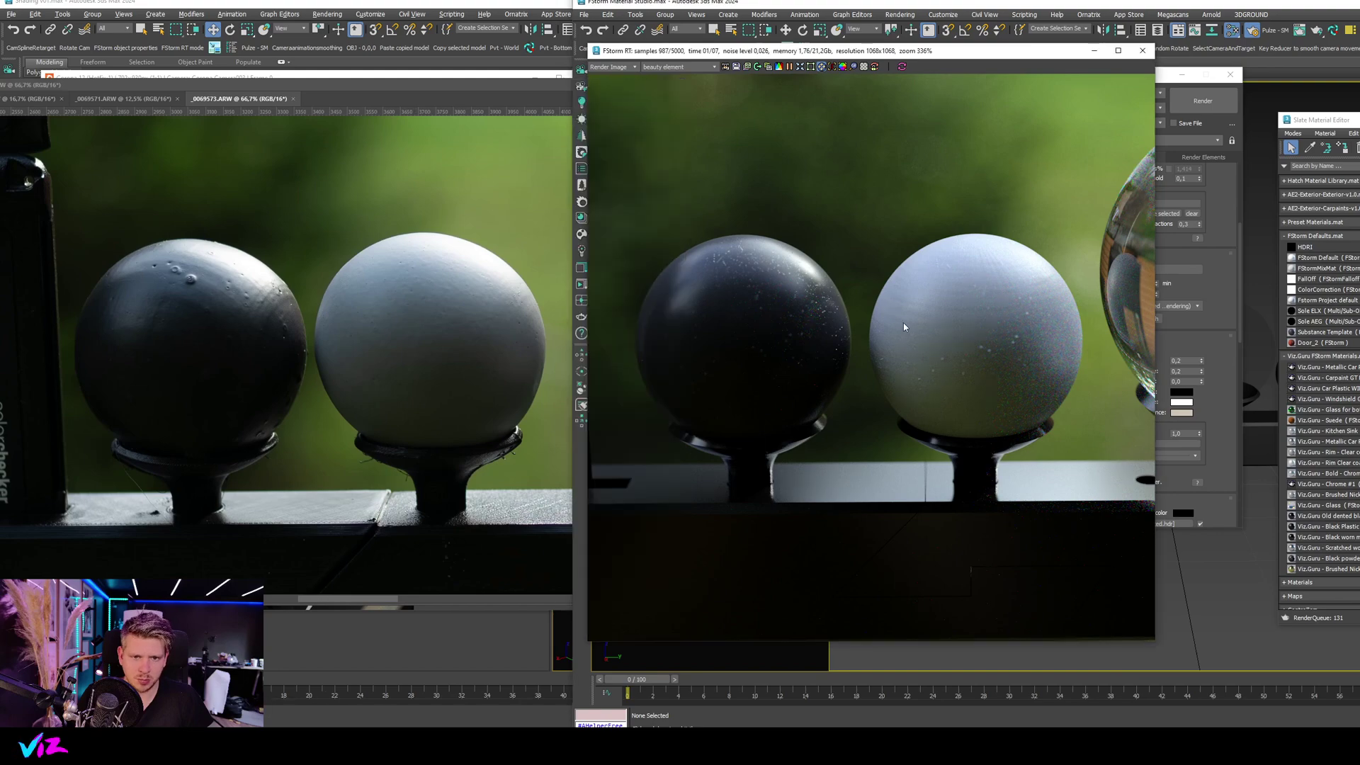
middle_drag(902, 322, 886, 317)
drag(229, 303, 185, 319)
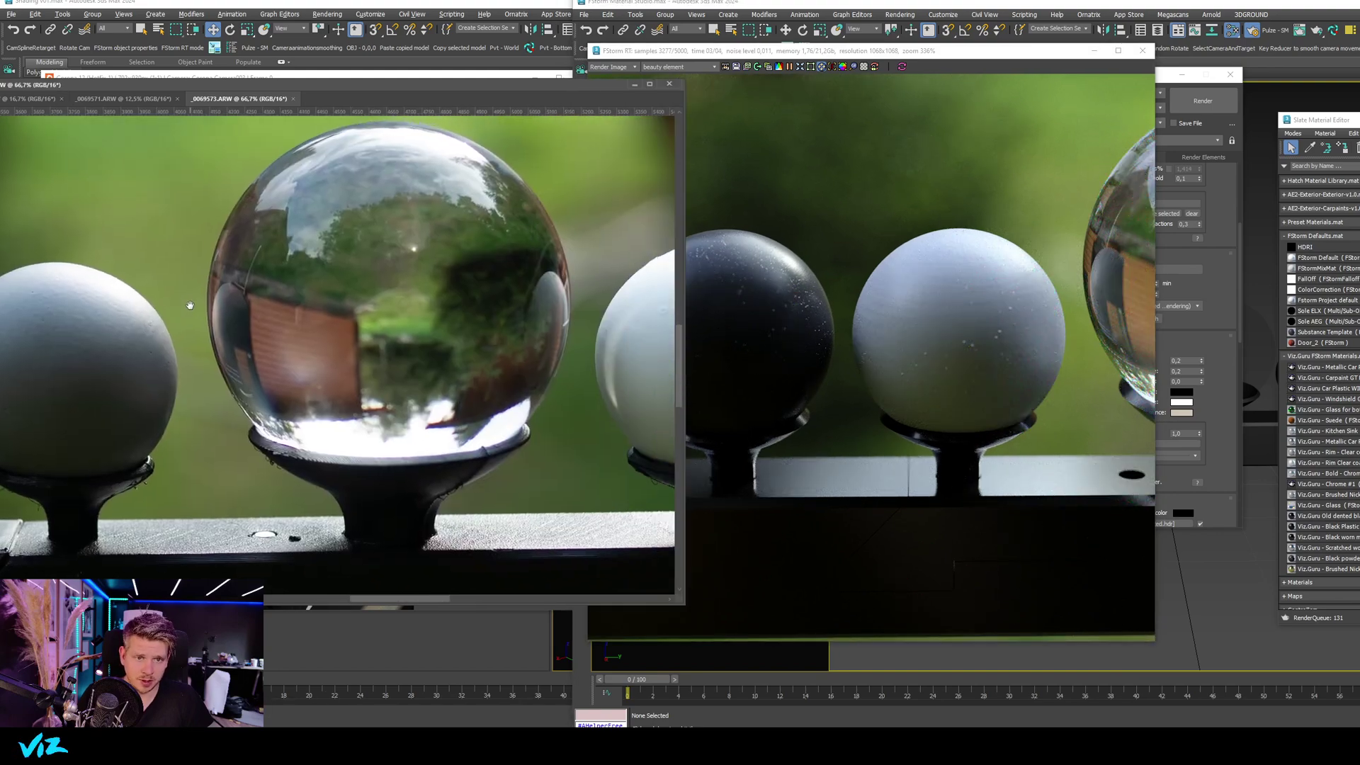
click(928, 292)
middle_drag(919, 298, 747, 320)
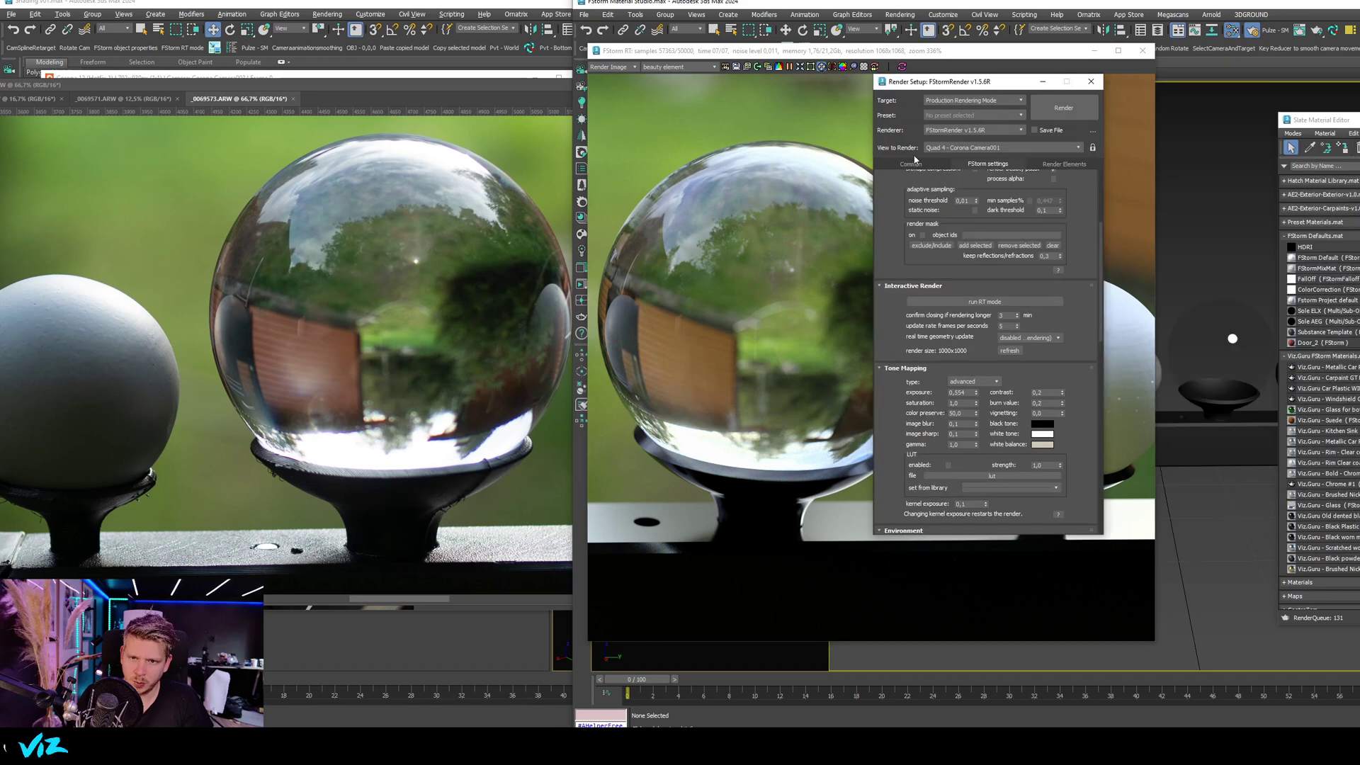
Step: Set the FStorm Kernel exposure to 0,01 so the render restarts
drag(901, 459, 902, 440)
click(967, 489)
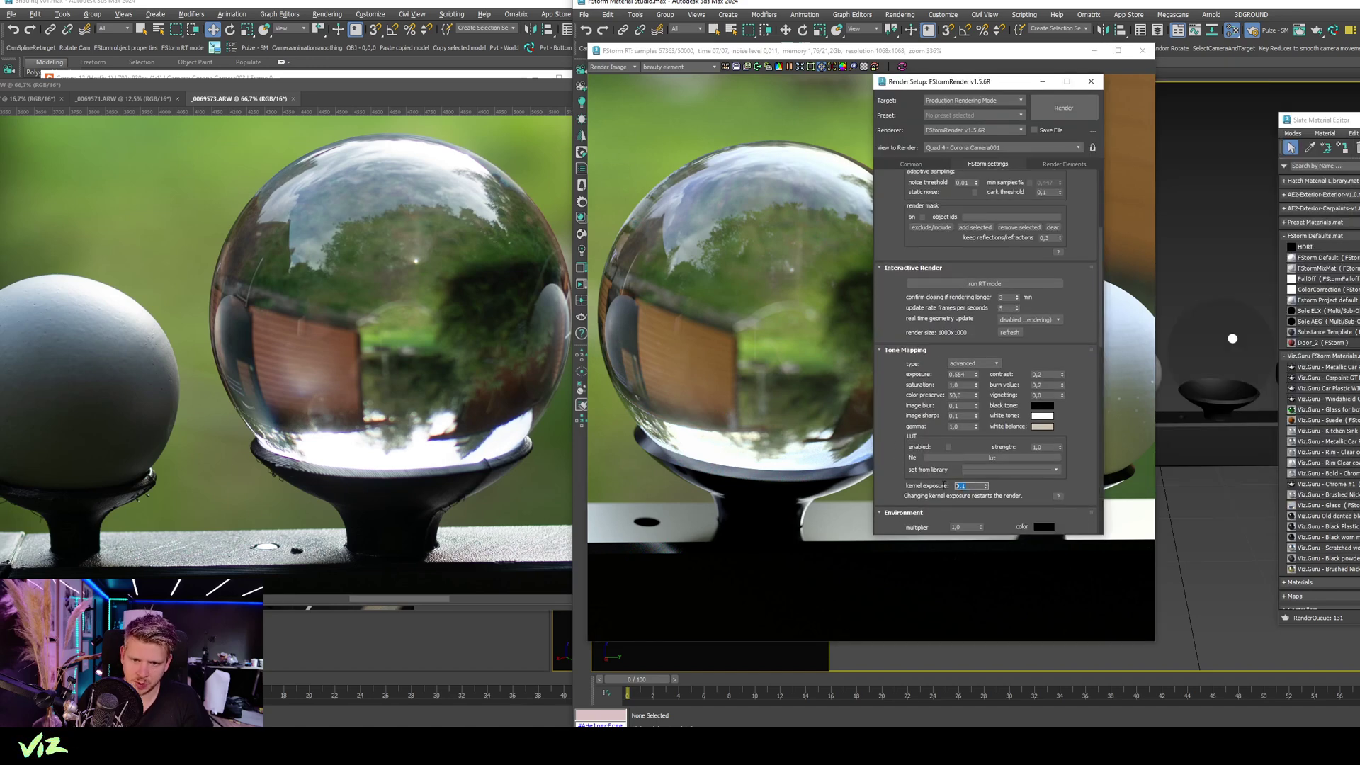
scroll(967, 488, down, 2)
text(0,01)
key(Return)
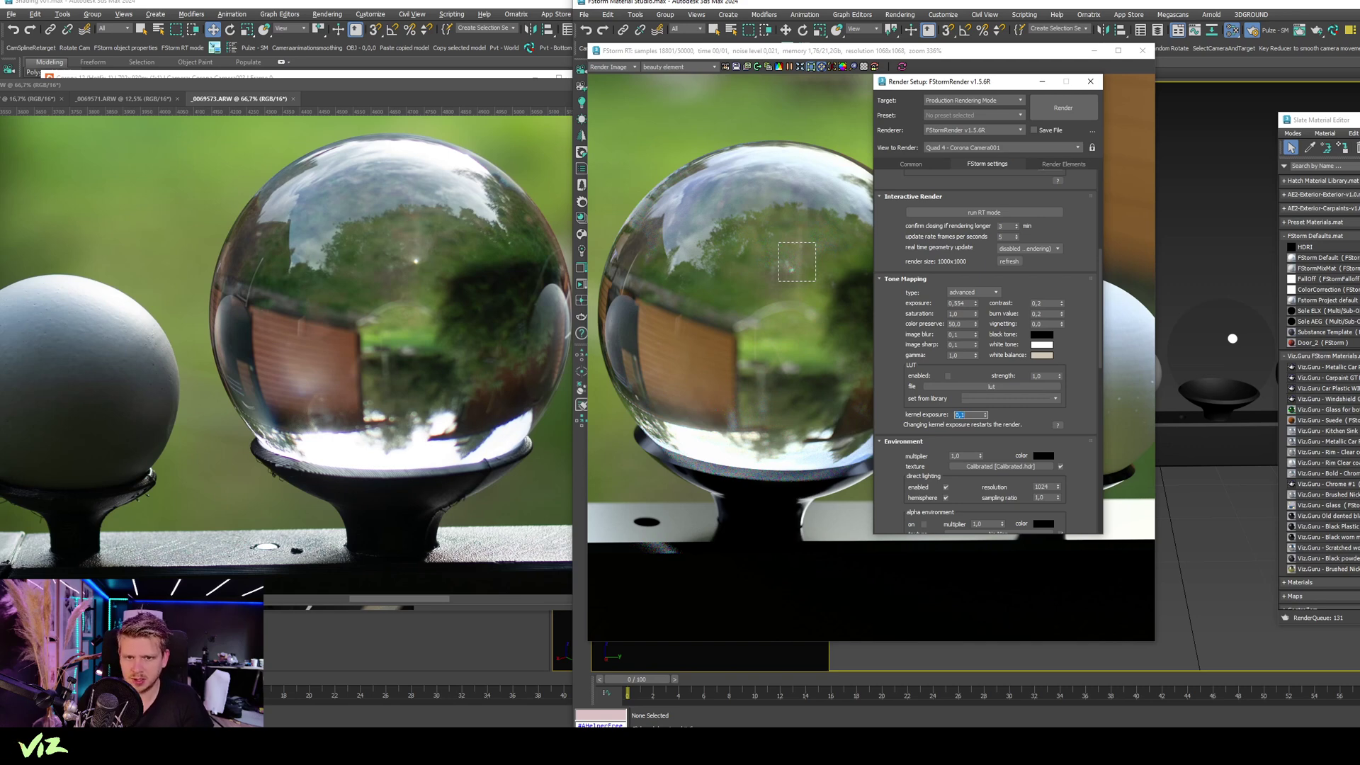
click(805, 79)
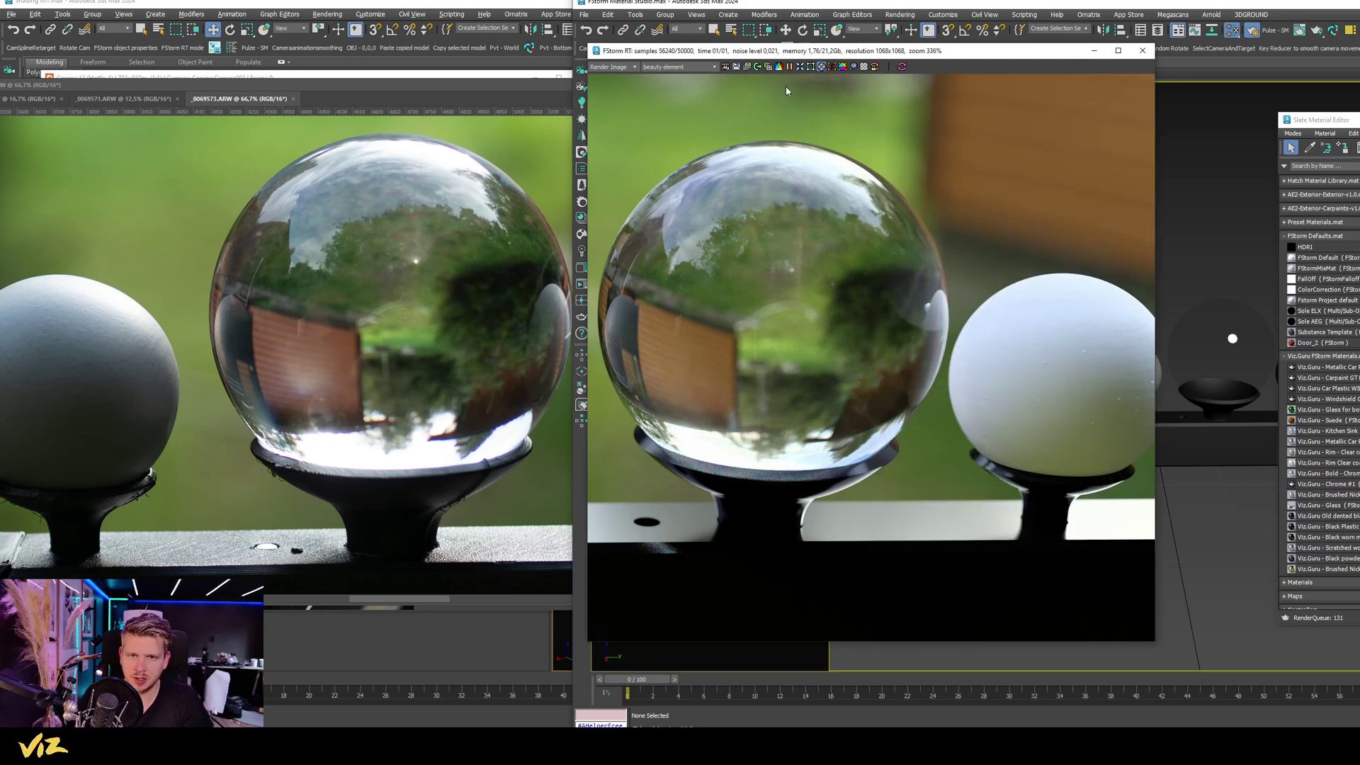
Step: Pan both the photo and the render to the white and chrome balls
click(455, 204)
drag(455, 203, 156, 206)
middle_drag(1104, 297, 788, 294)
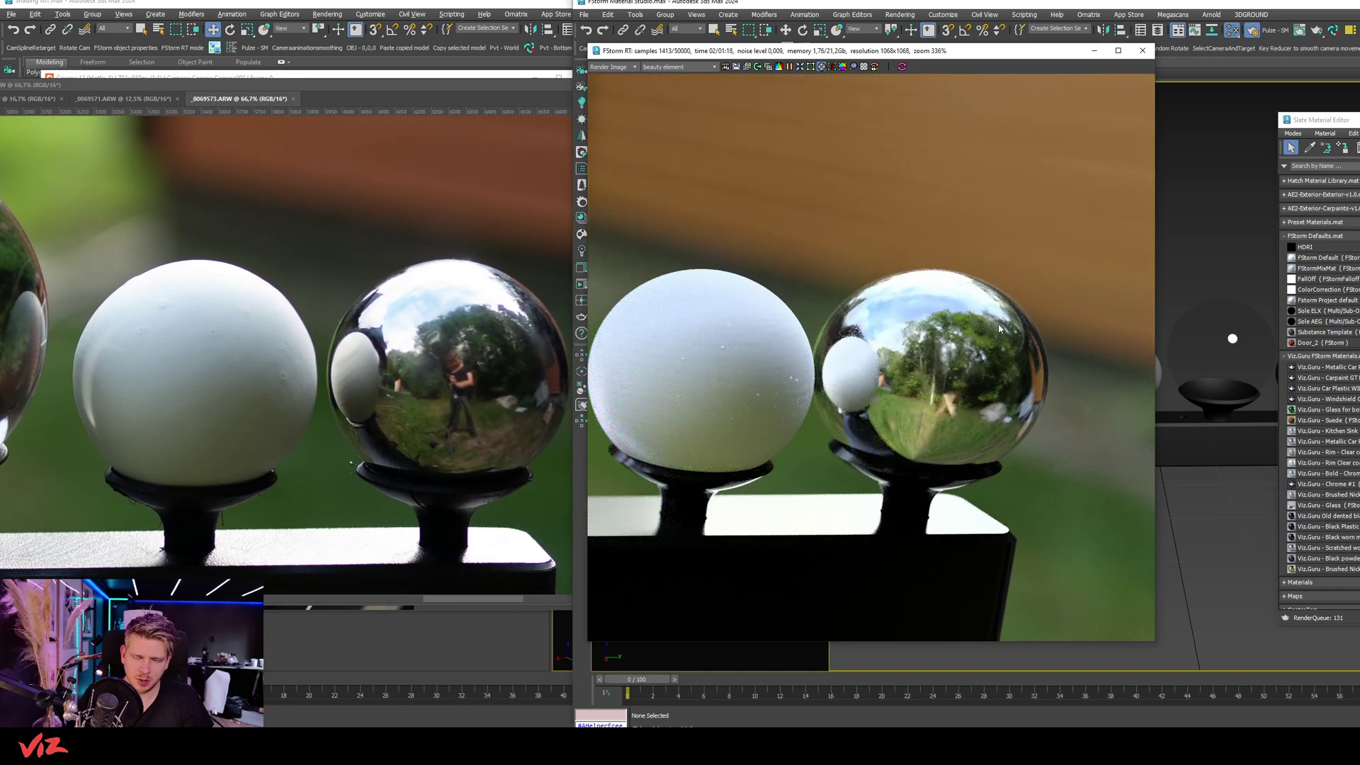
Step: Pick the chrome sphere's material and set its refraction IOR to 3, then 4
click(1309, 147)
click(1244, 369)
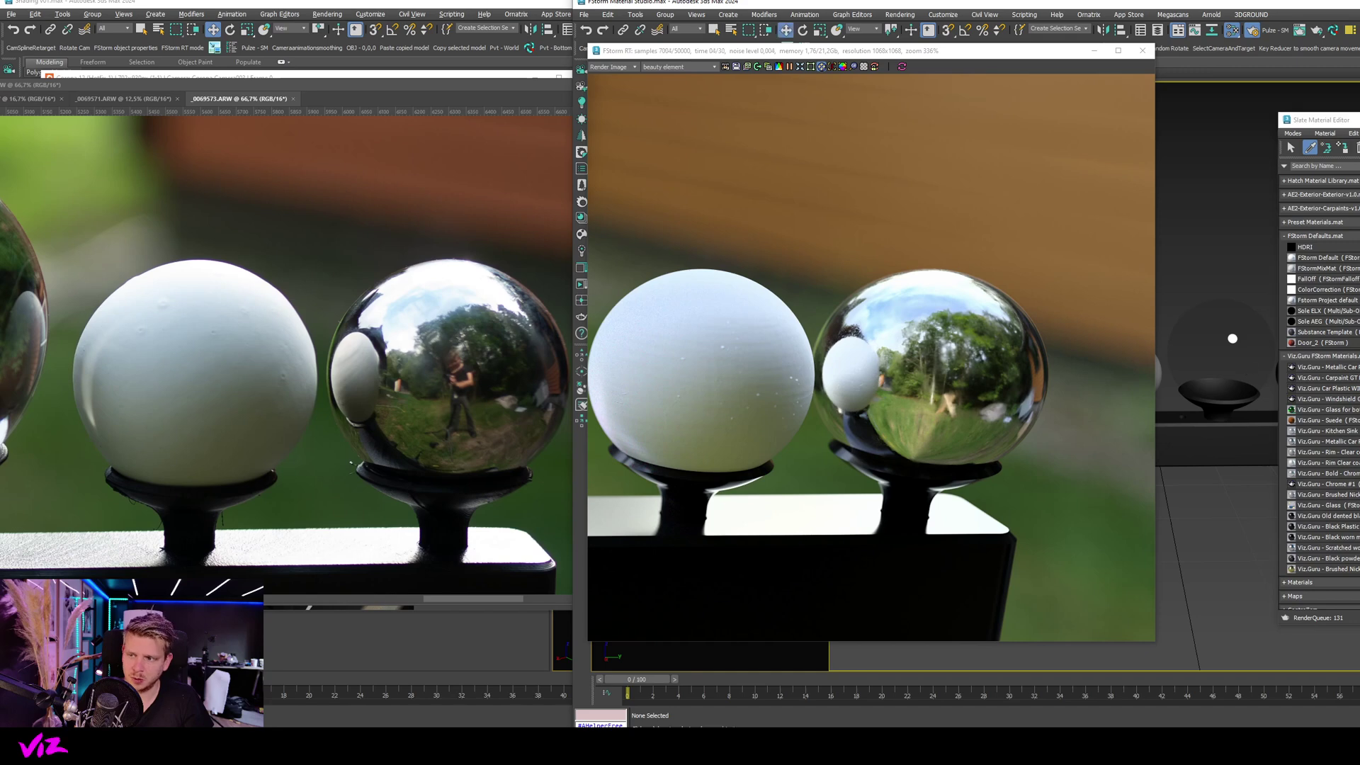
drag(1356, 124, 213, 84)
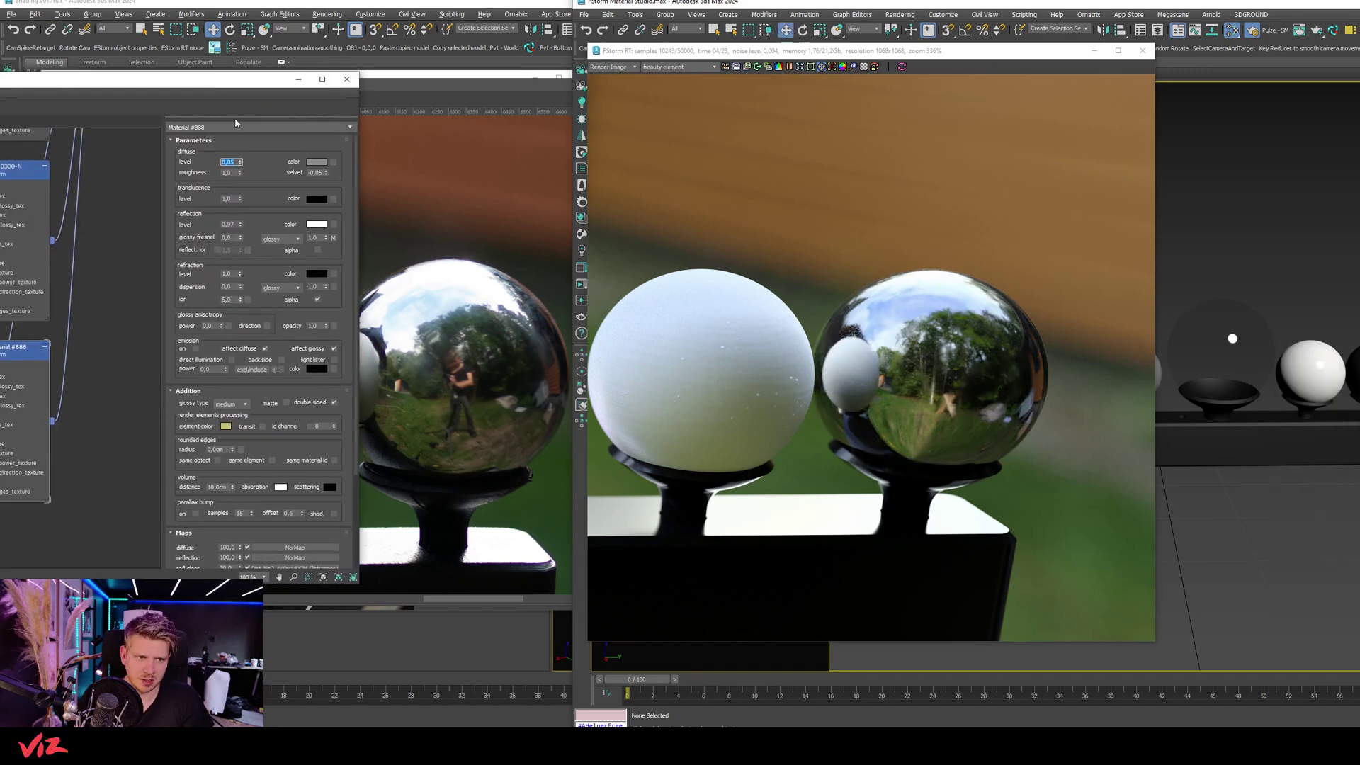
double_click(226, 300)
text(3)
key(Return)
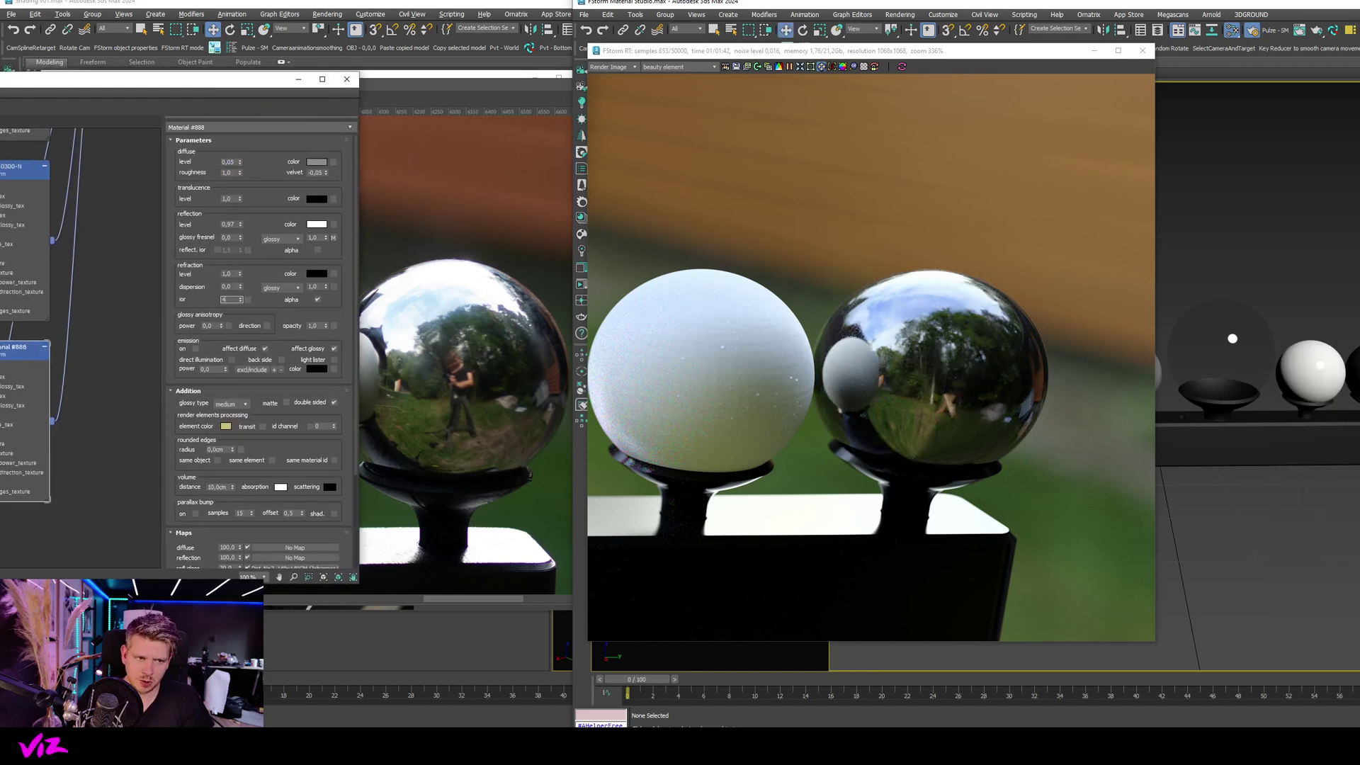
text(4)
key(Return)
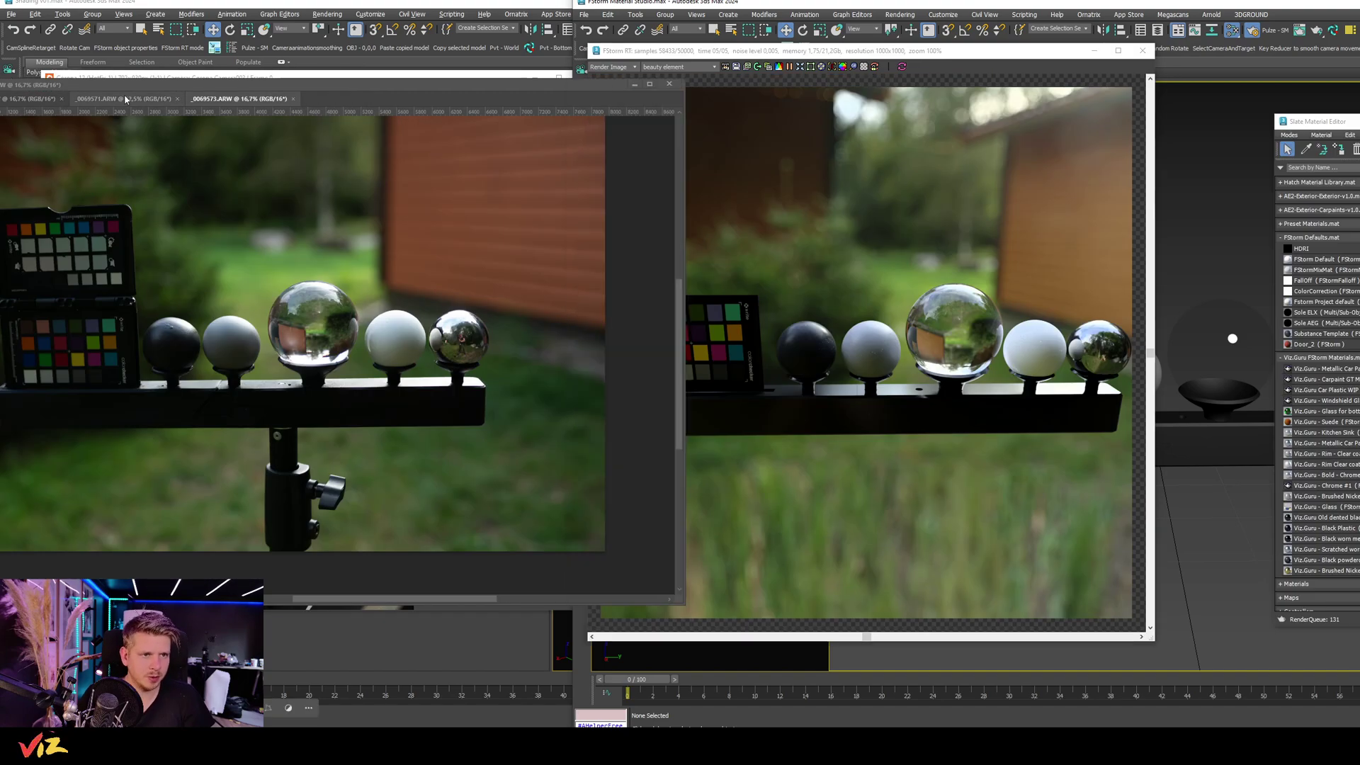
Step: Zoom the FStorm render to about 283% and pan from the colour checker toward the spheres
click(1046, 296)
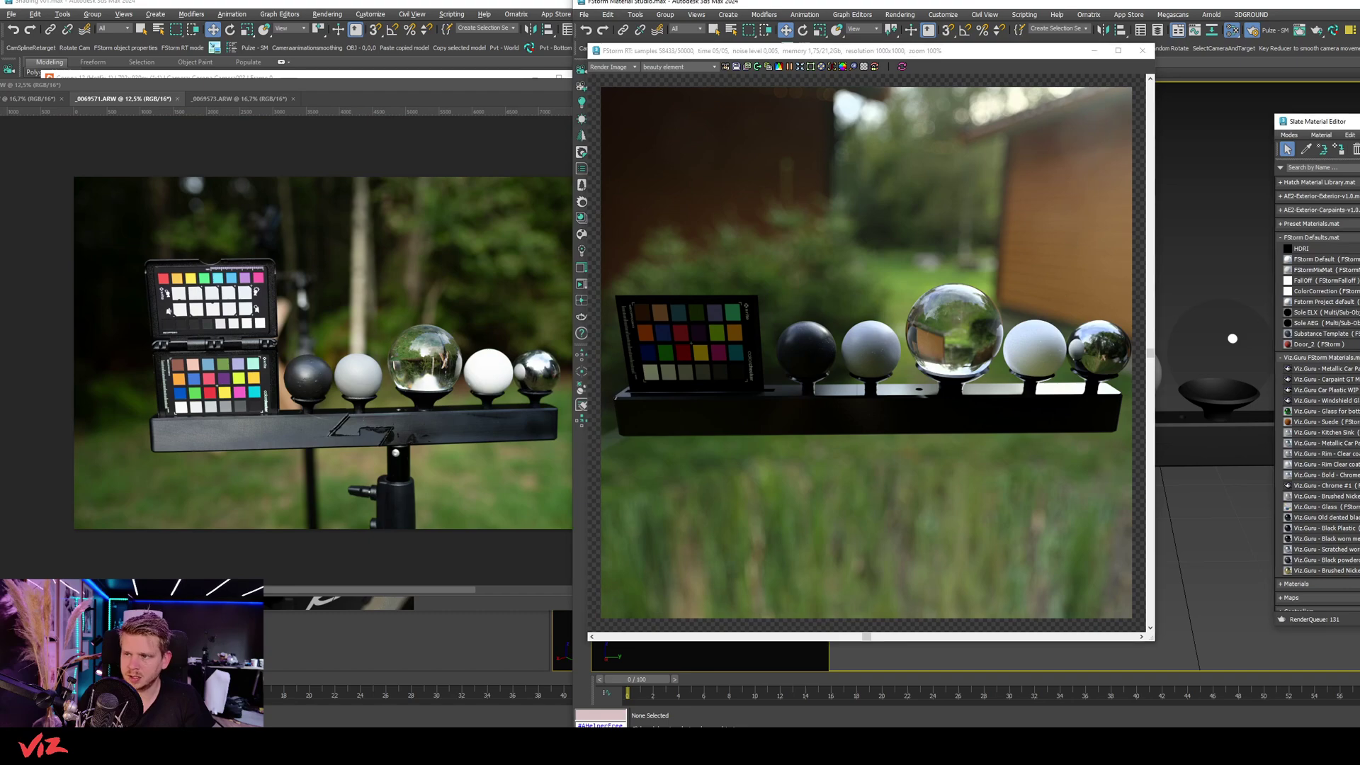
click(277, 258)
alt+scroll(206, 369, up, 4)
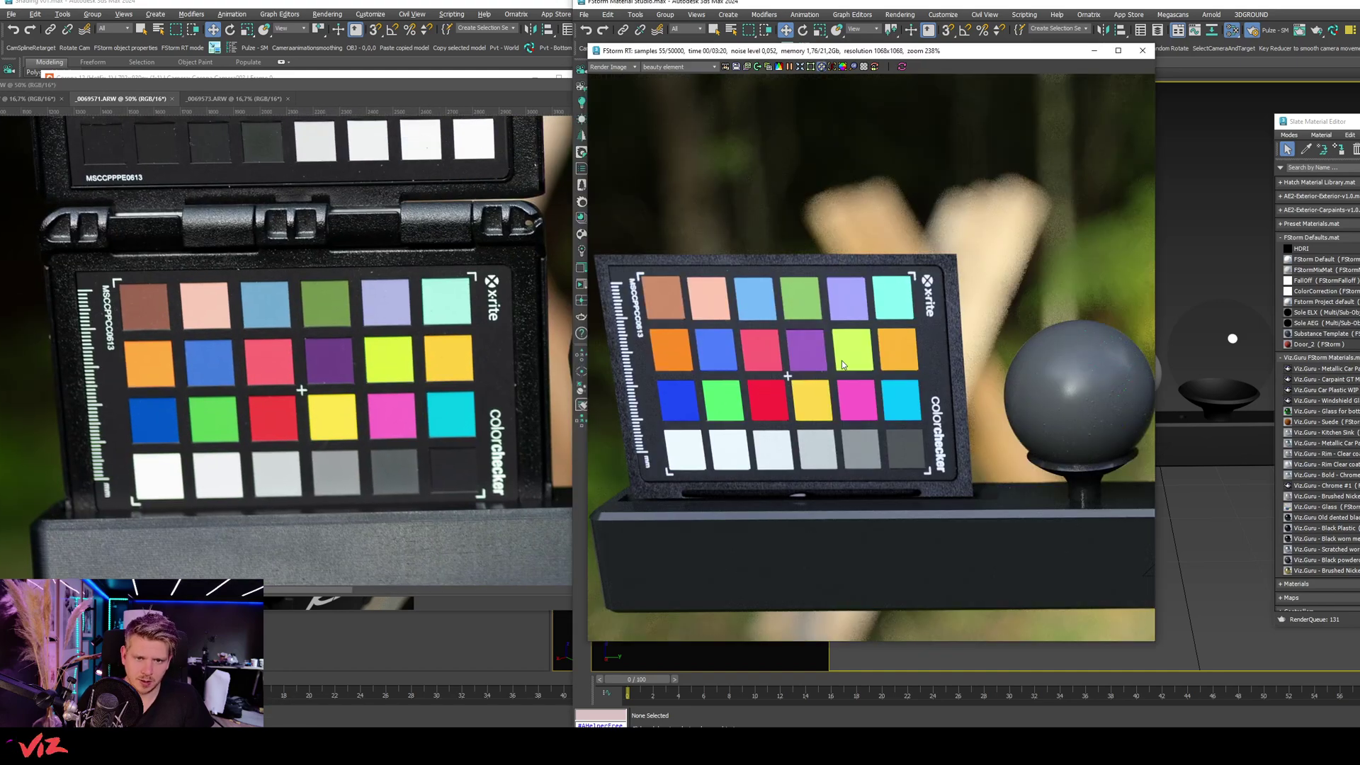
middle_drag(904, 362, 866, 359)
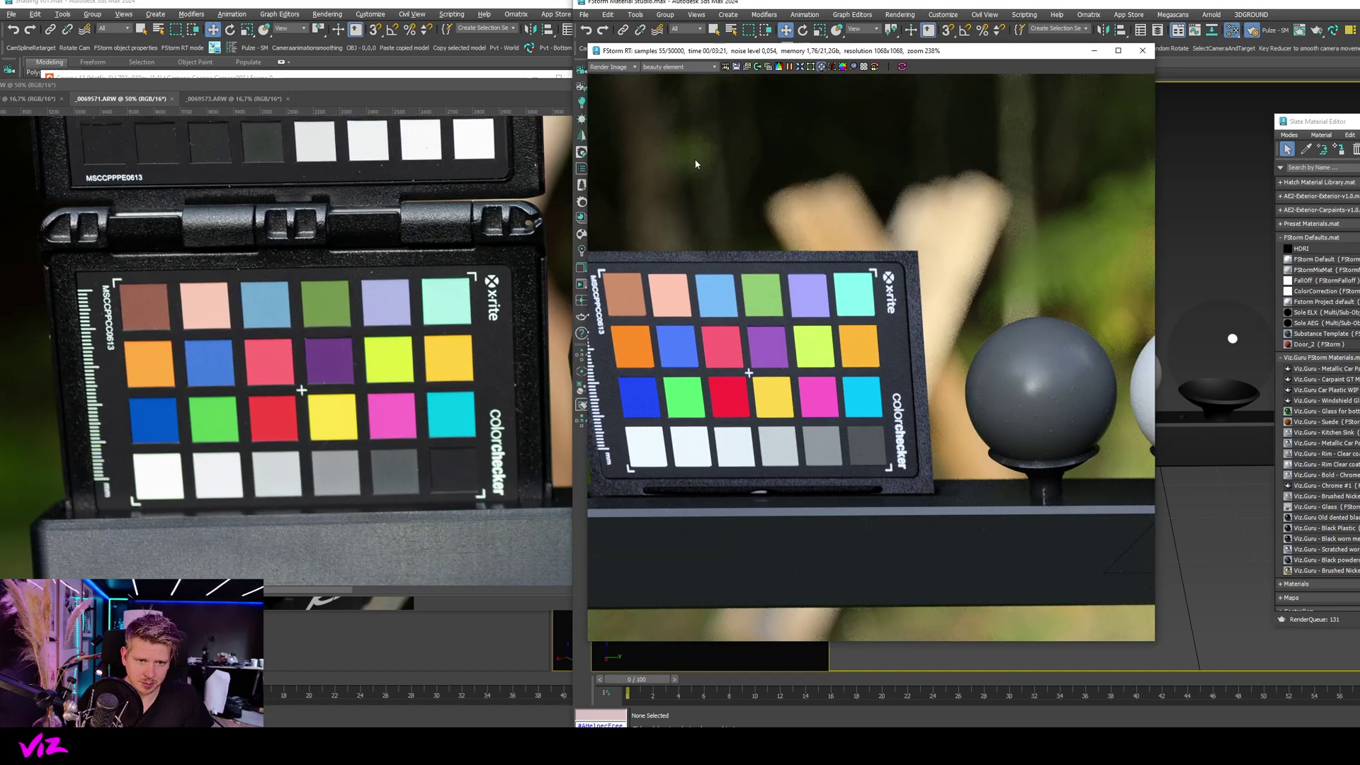
middle_drag(740, 351, 729, 350)
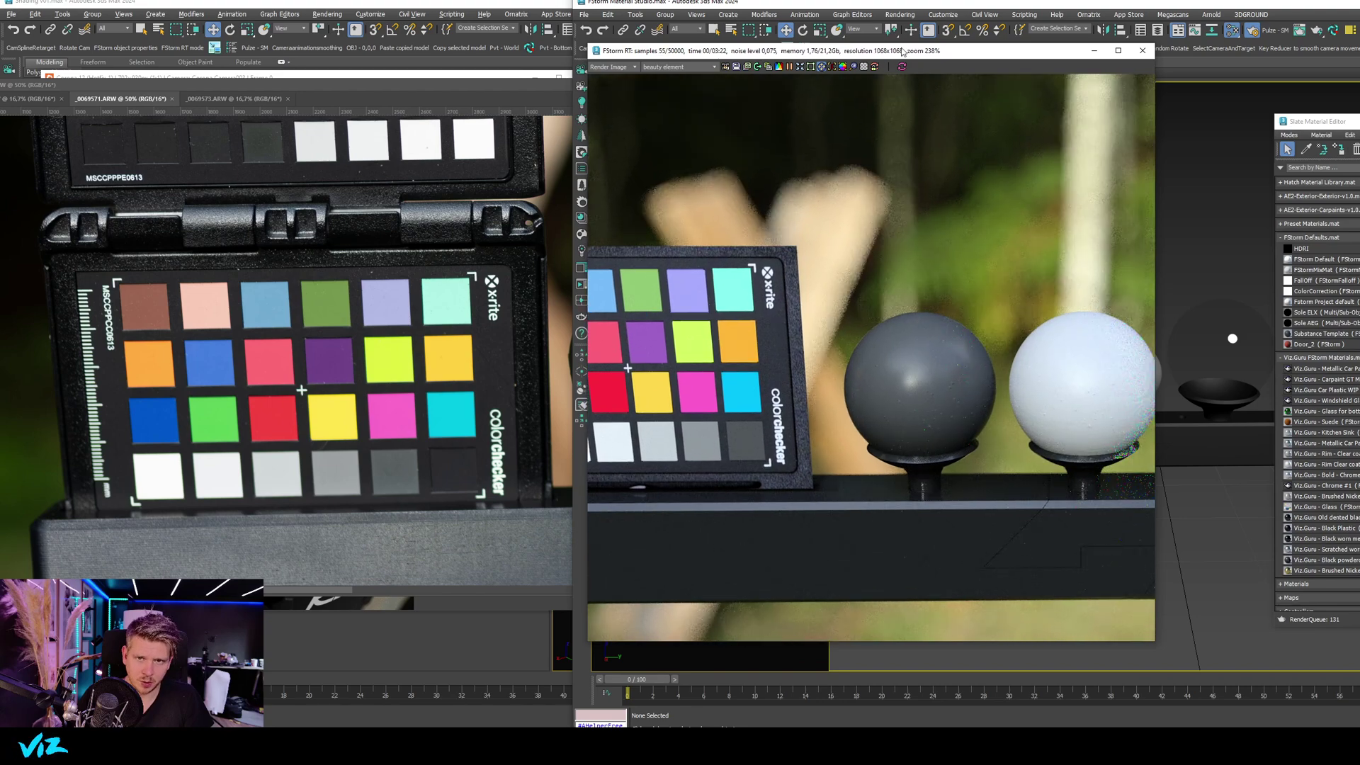
drag(904, 53, 592, 73)
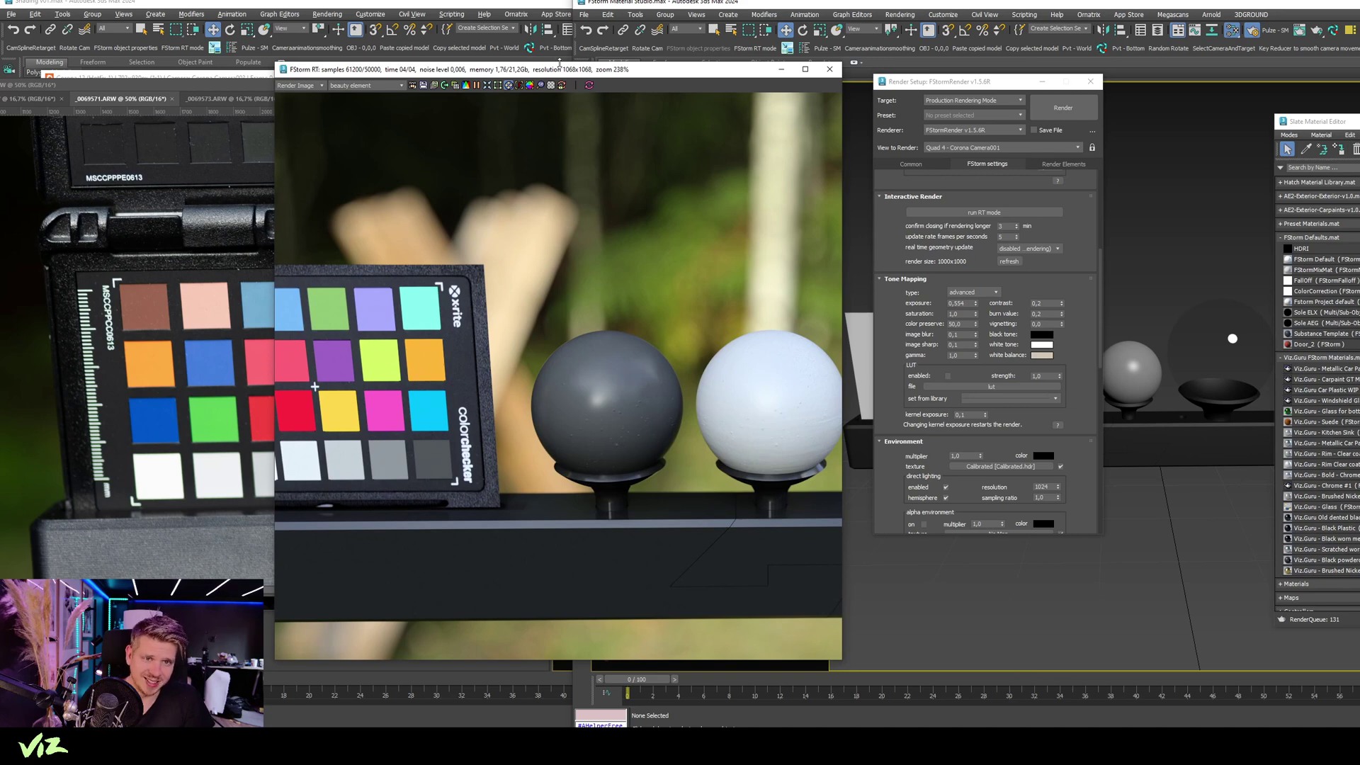
drag(559, 63, 784, 74)
drag(888, 76, 882, 75)
middle_drag(850, 325, 985, 306)
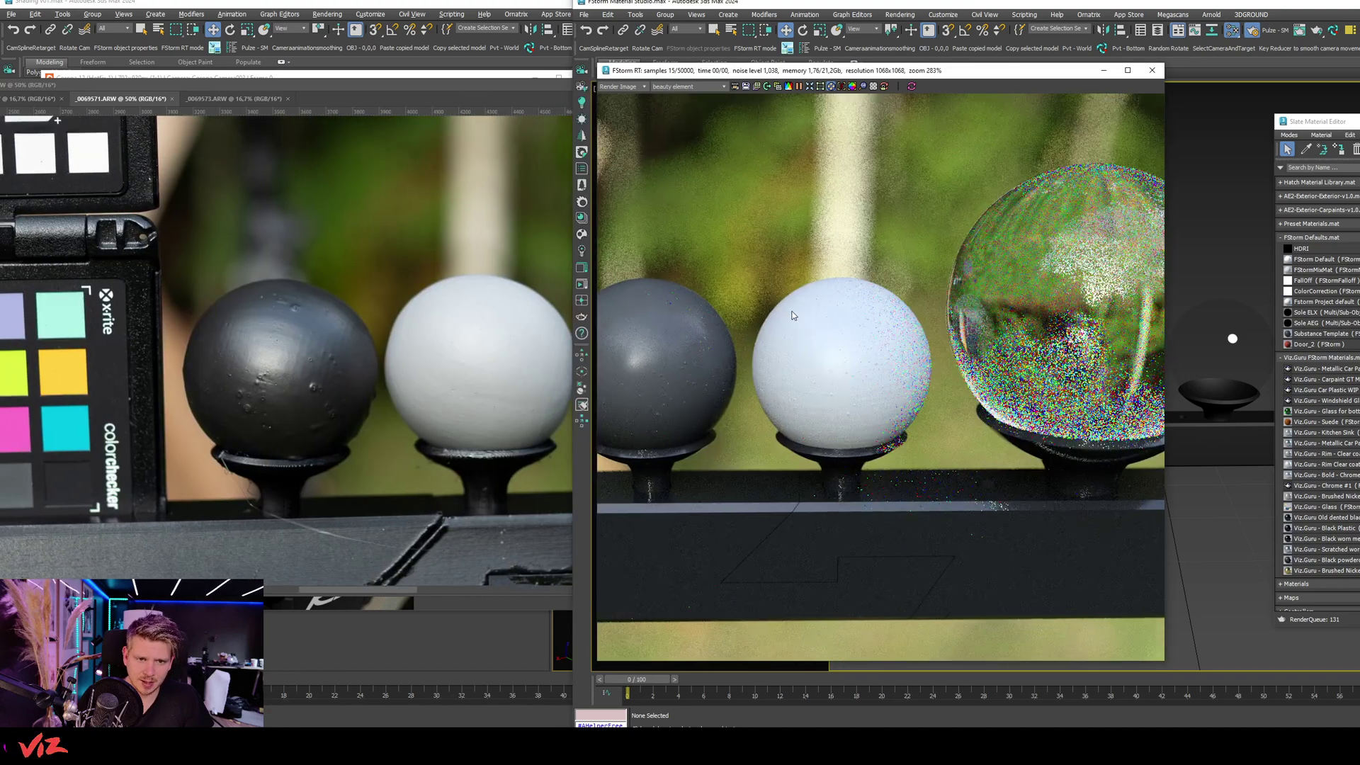
Step: Show the glass-sphere shot in the photo and centre both images on the glass sphere
middle_drag(792, 312, 745, 309)
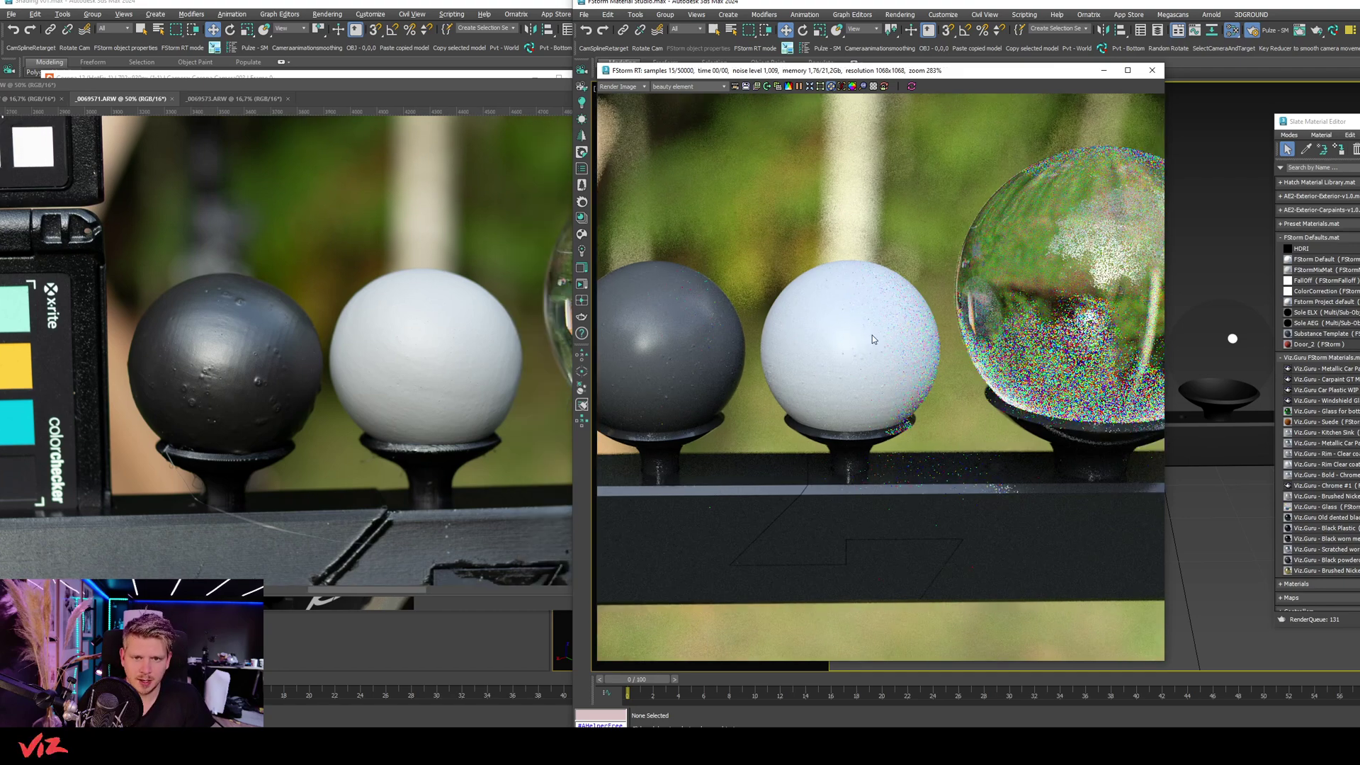
click(291, 307)
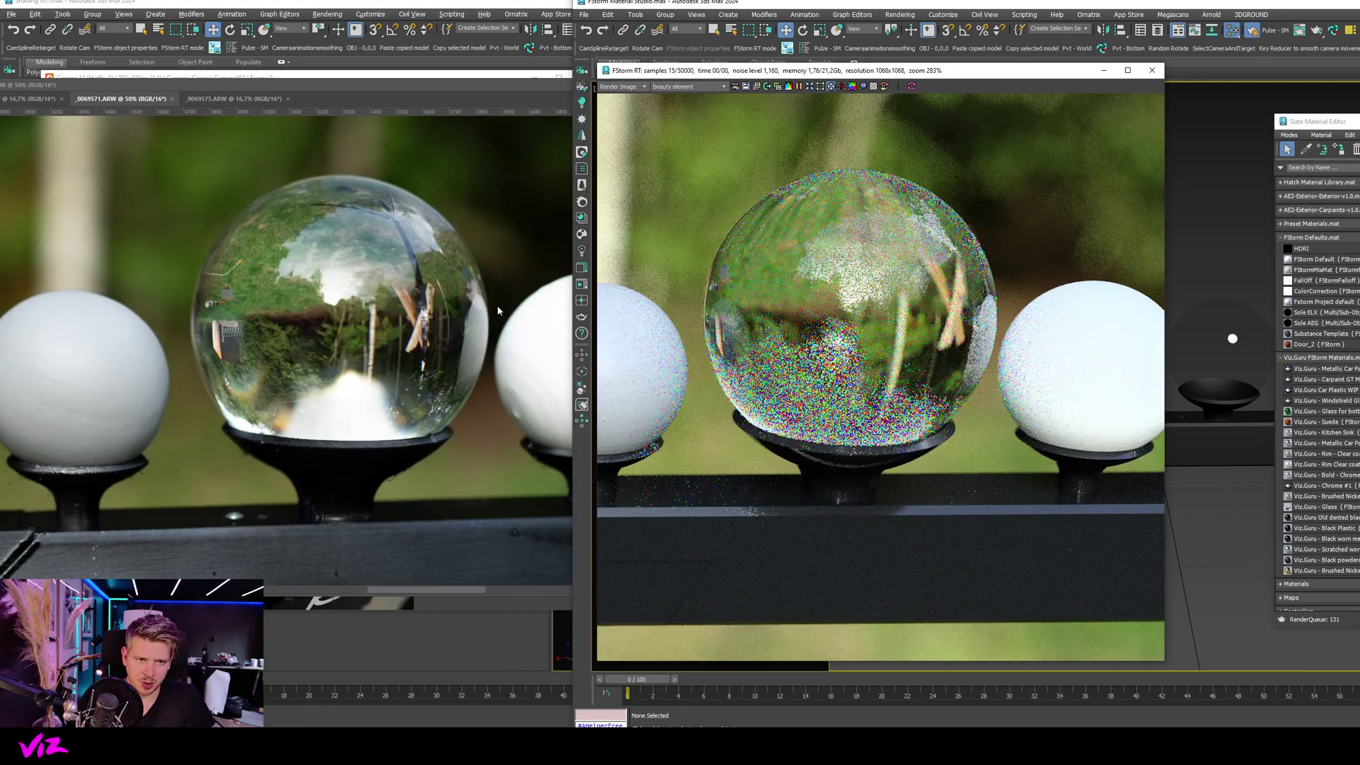
click(416, 310)
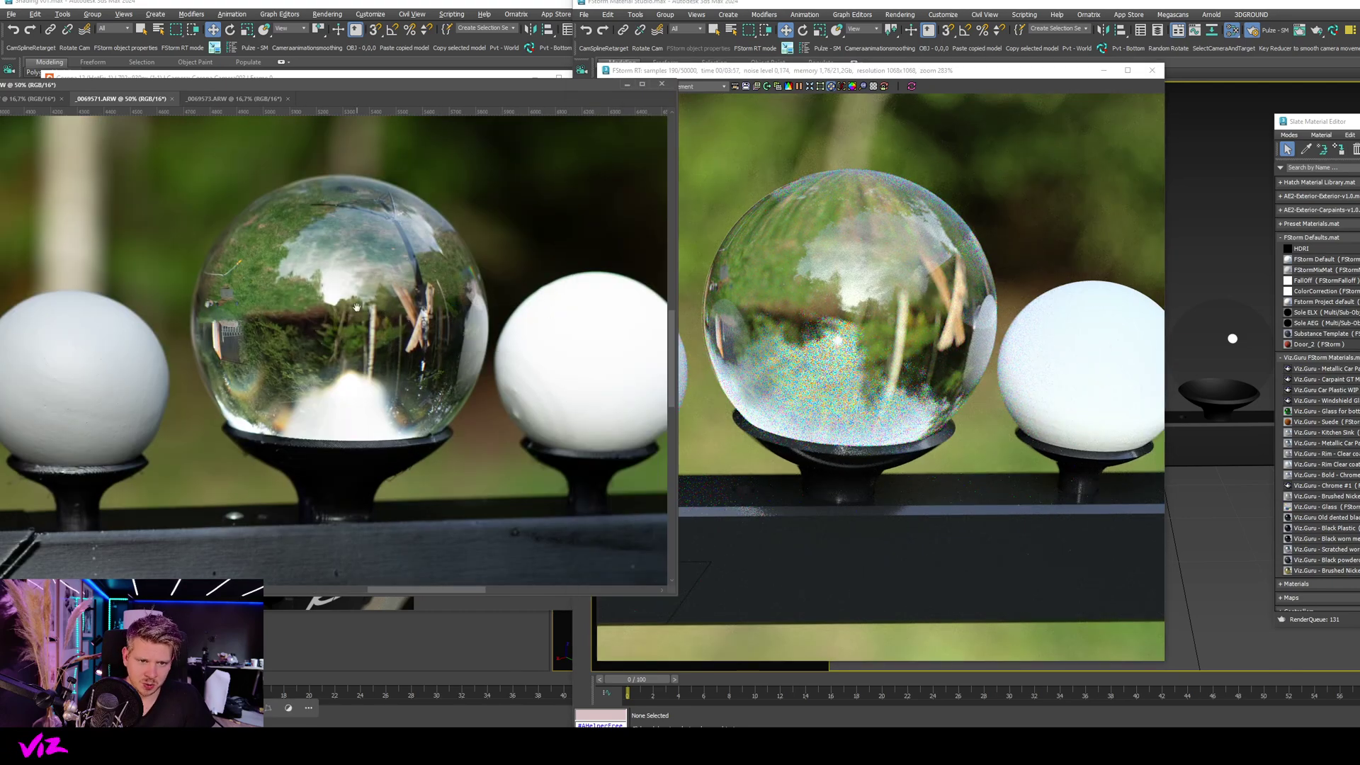
drag(447, 301, 520, 303)
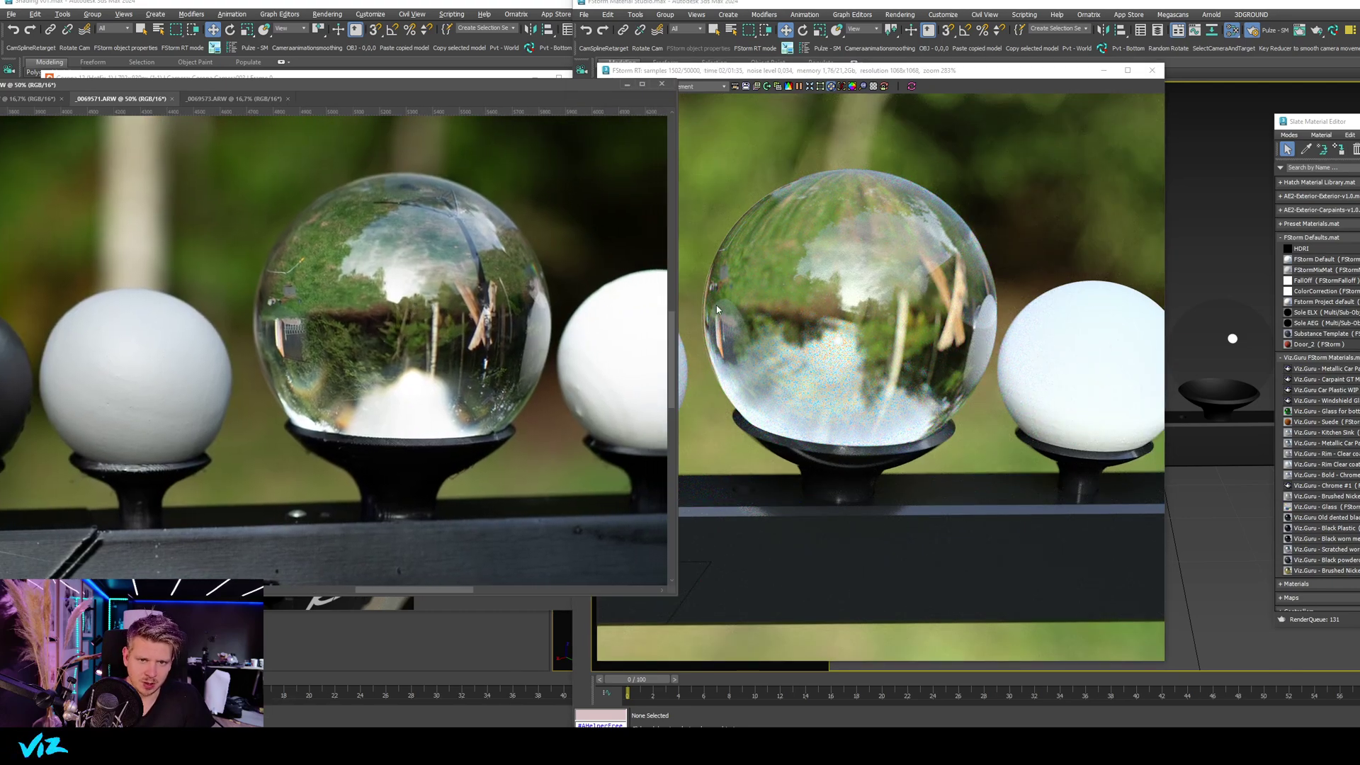
click(804, 308)
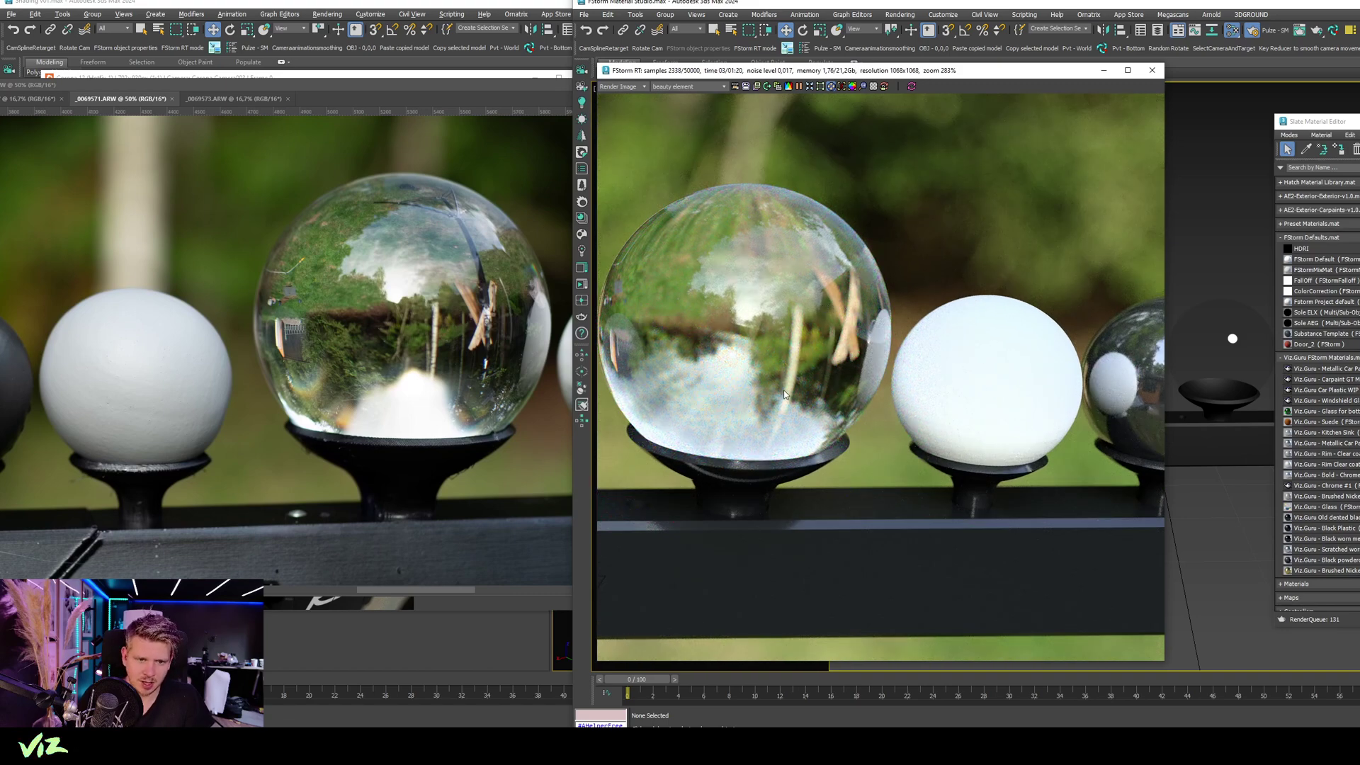
key(Print)
drag(249, 180, 957, 556)
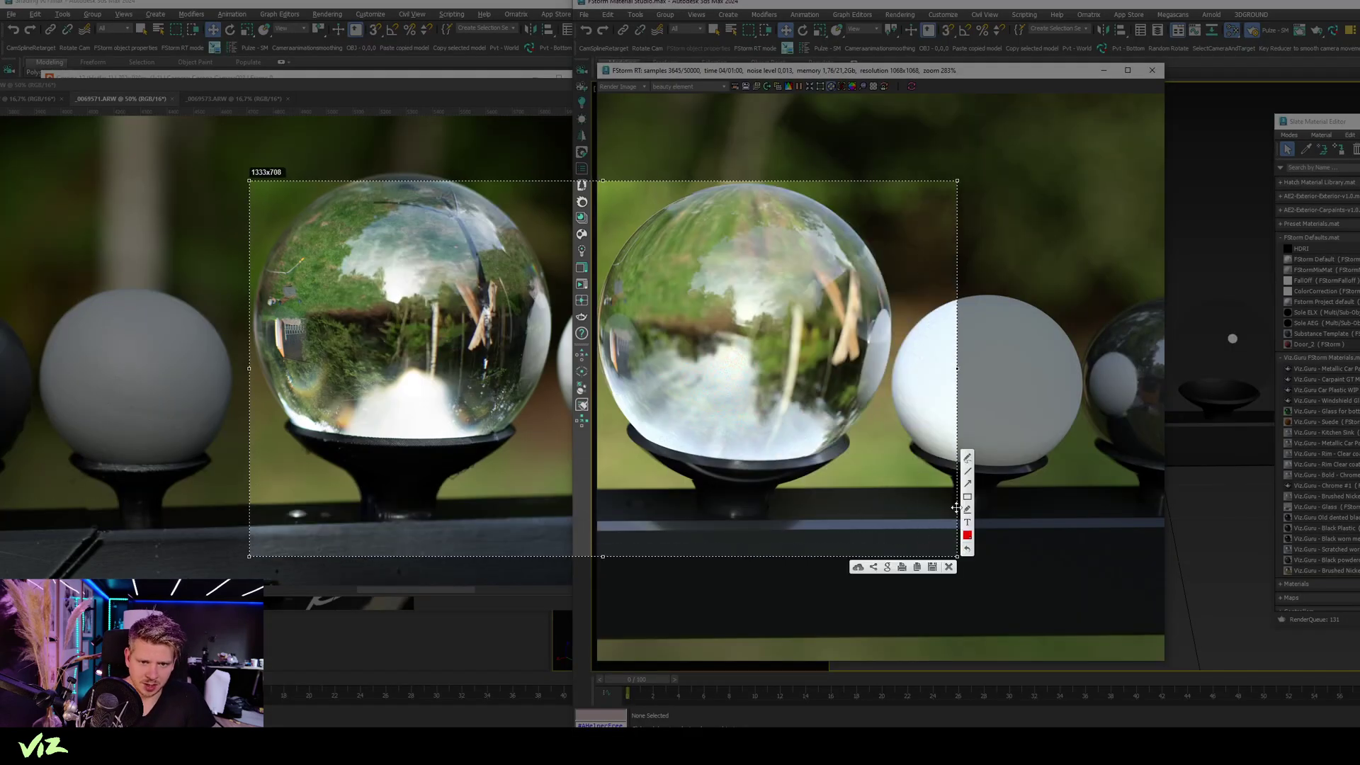
click(968, 458)
mouse_move(864, 442)
mouse_down()
mouse_move(737, 375)
mouse_move(602, 386)
mouse_move(825, 465)
mouse_up()
mouse_move(504, 440)
mouse_down()
mouse_move(420, 368)
mouse_move(264, 417)
mouse_move(491, 434)
mouse_move(478, 423)
mouse_up()
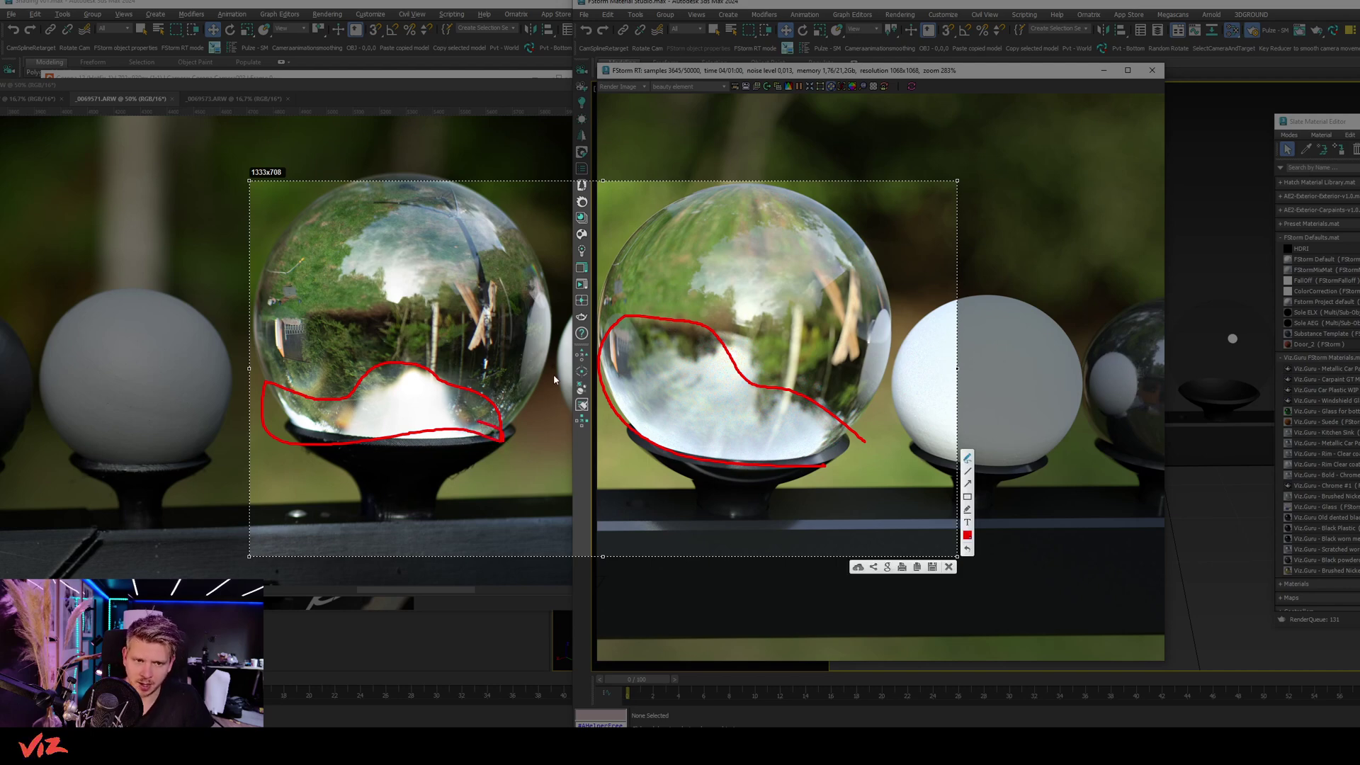
click(948, 567)
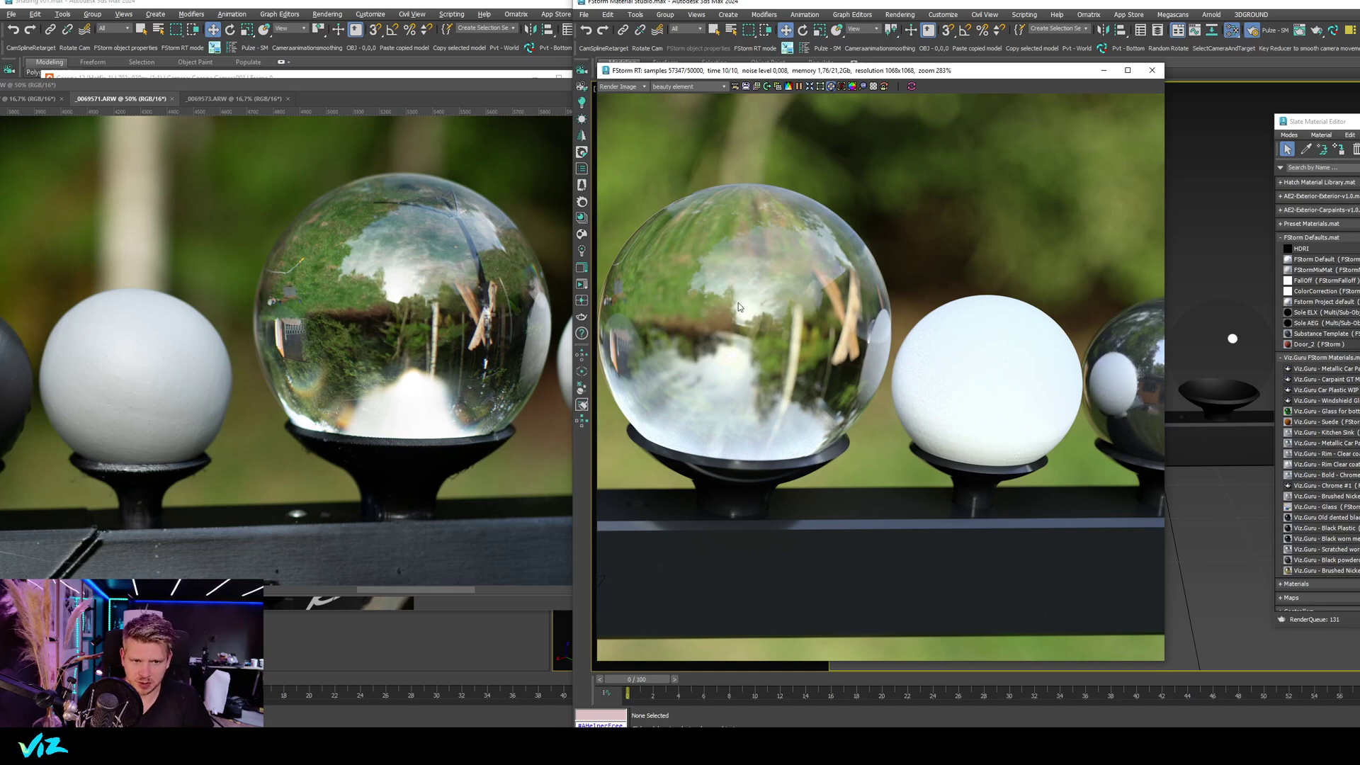
Step: Pan and zoom the photo and render onto the white and chrome spheres
click(436, 98)
drag(501, 275, 170, 275)
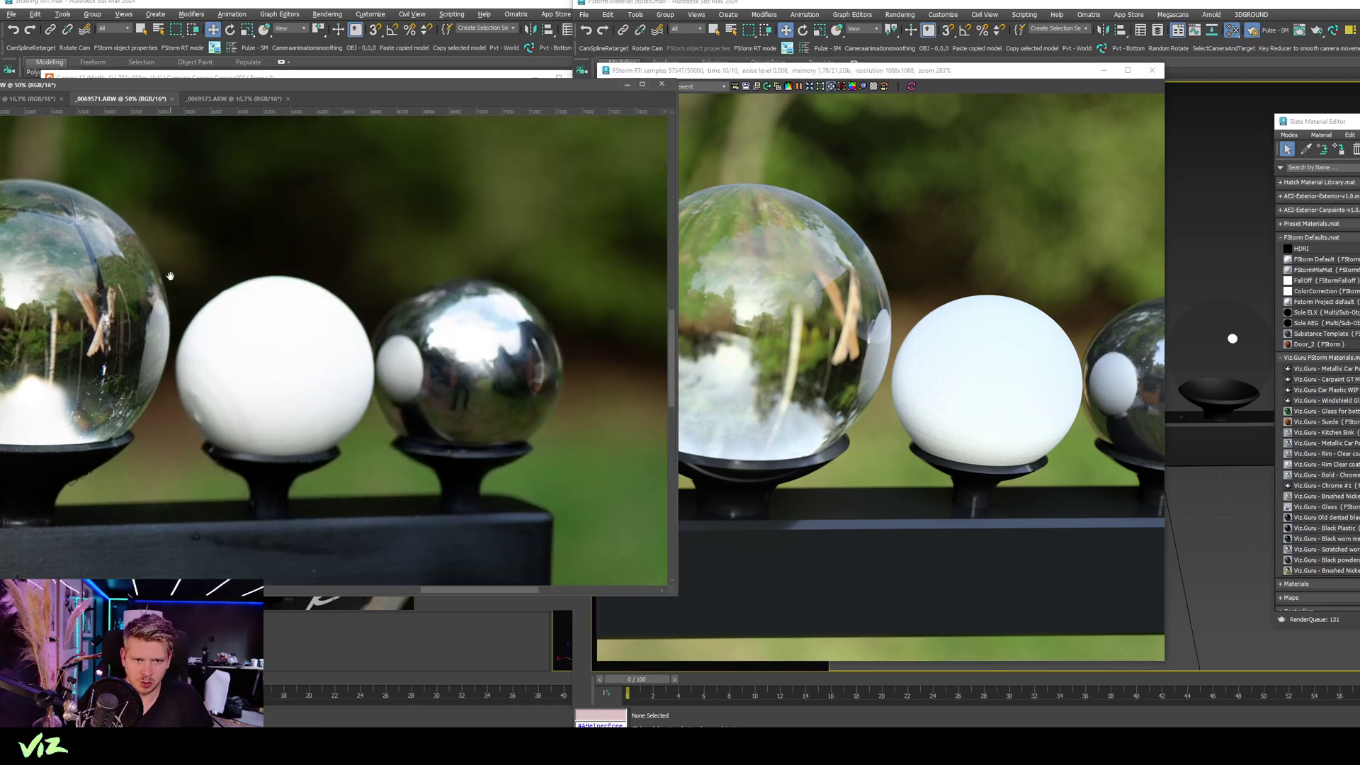
click(724, 71)
middle_drag(1125, 319, 820, 305)
scroll(865, 338, up, 1)
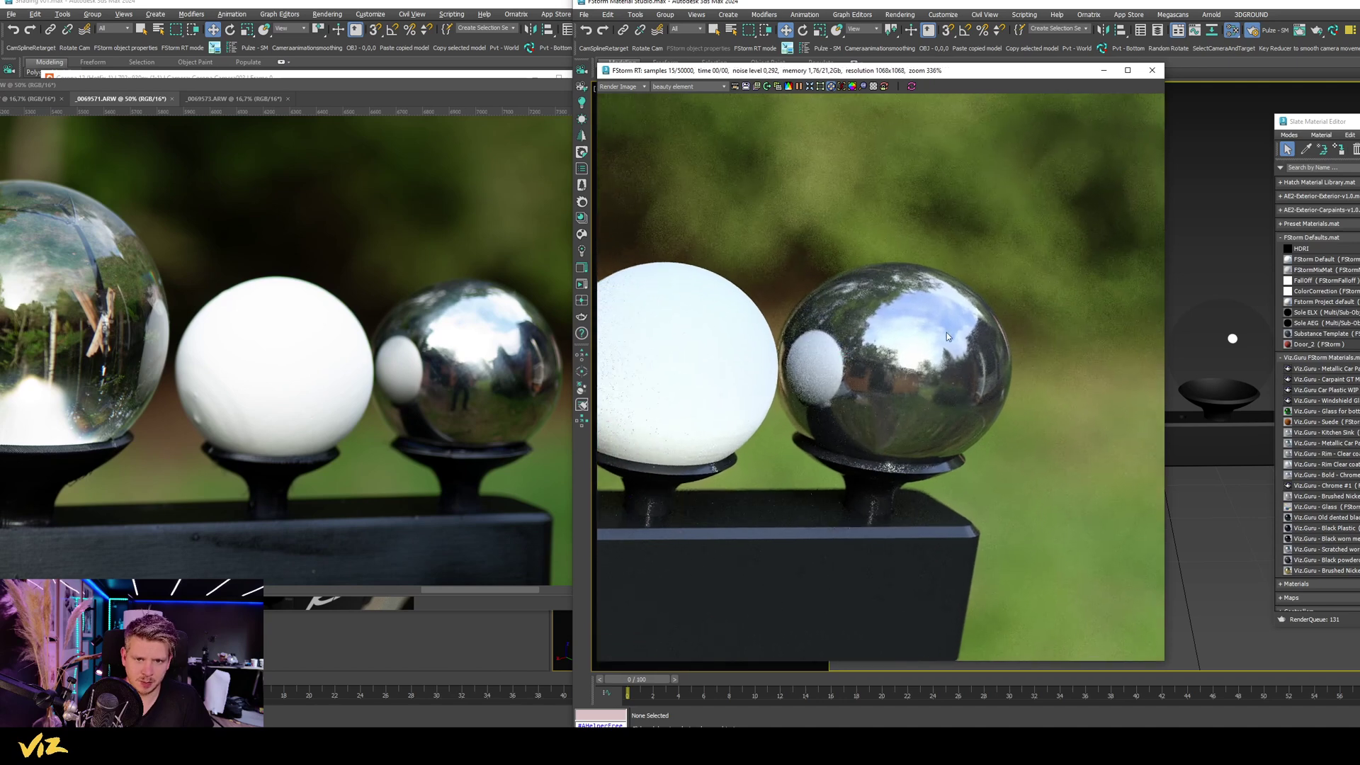
middle_drag(946, 333, 965, 334)
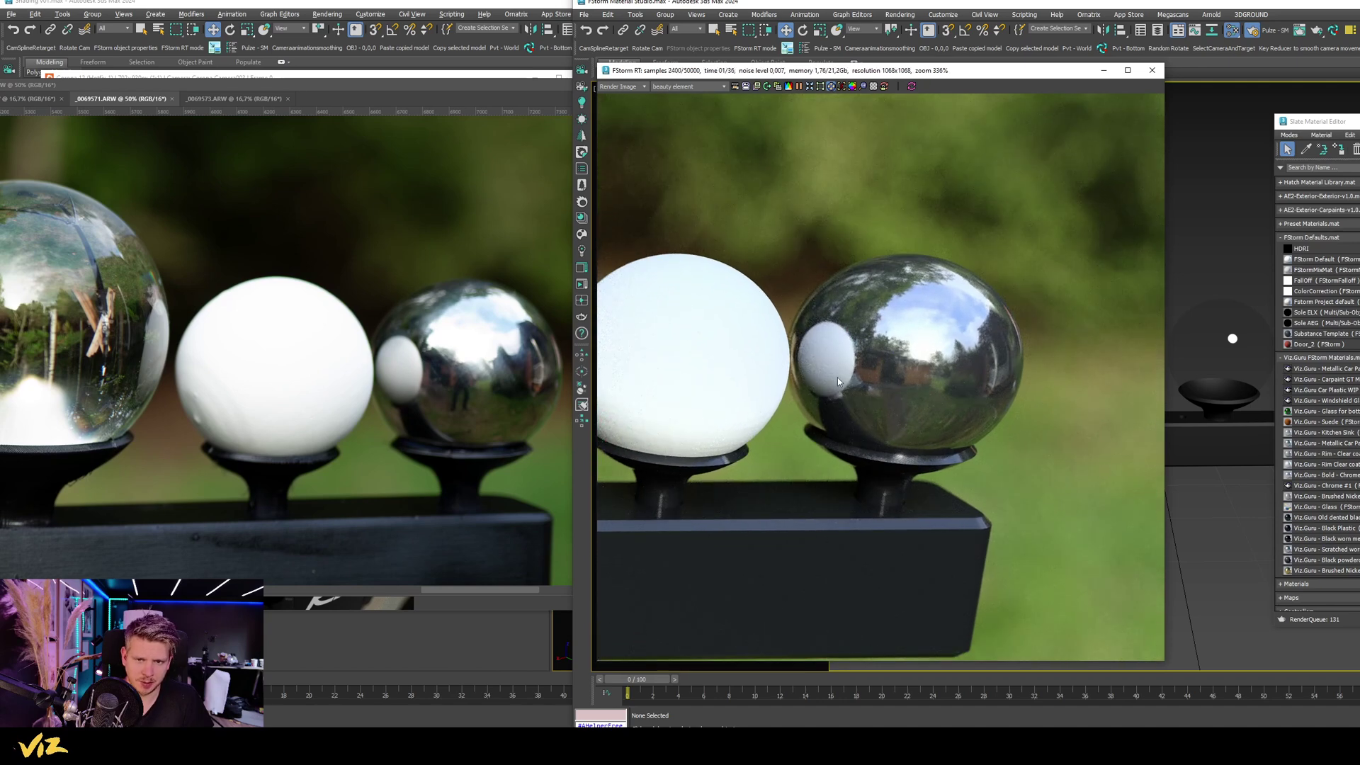
scroll(872, 376, down, 2)
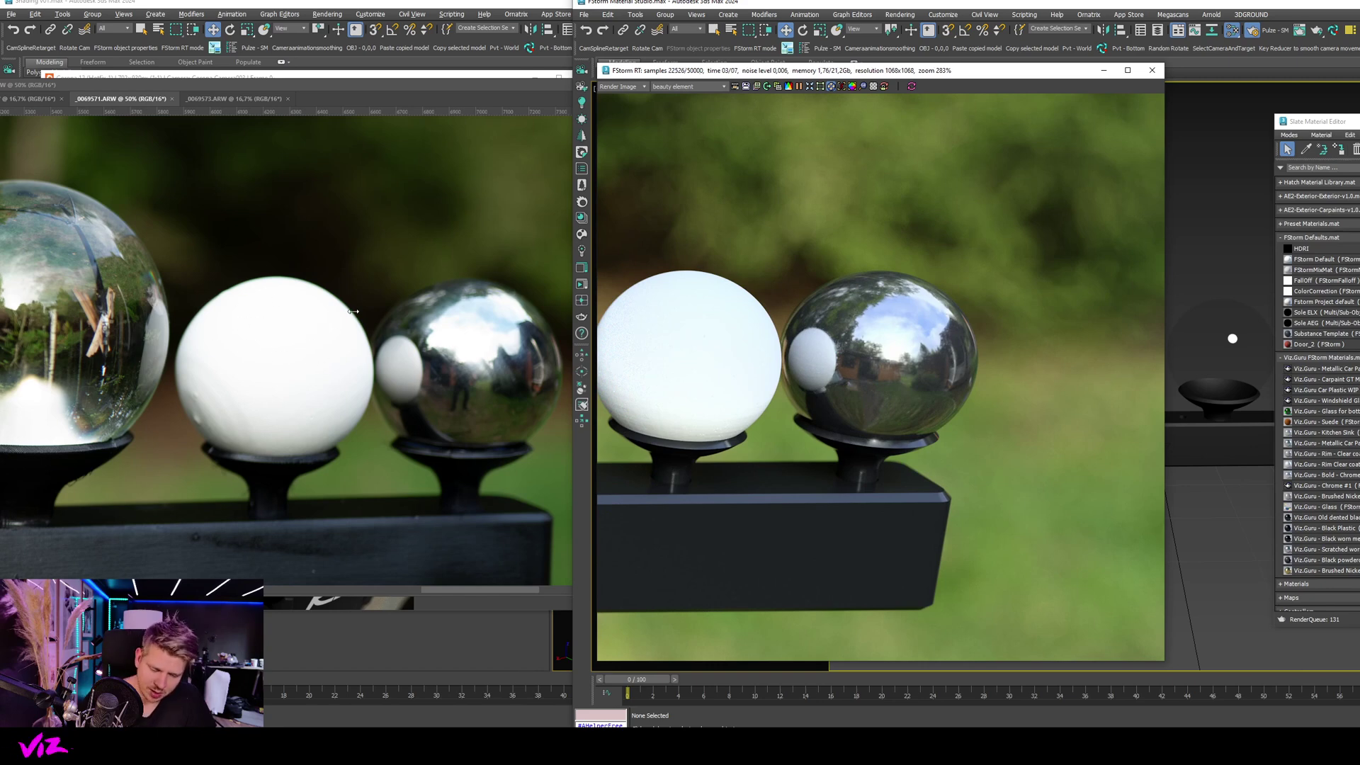
Step: Capture a screenshot of both images and circle the white sphere in each
key(Print)
drag(123, 152, 1028, 561)
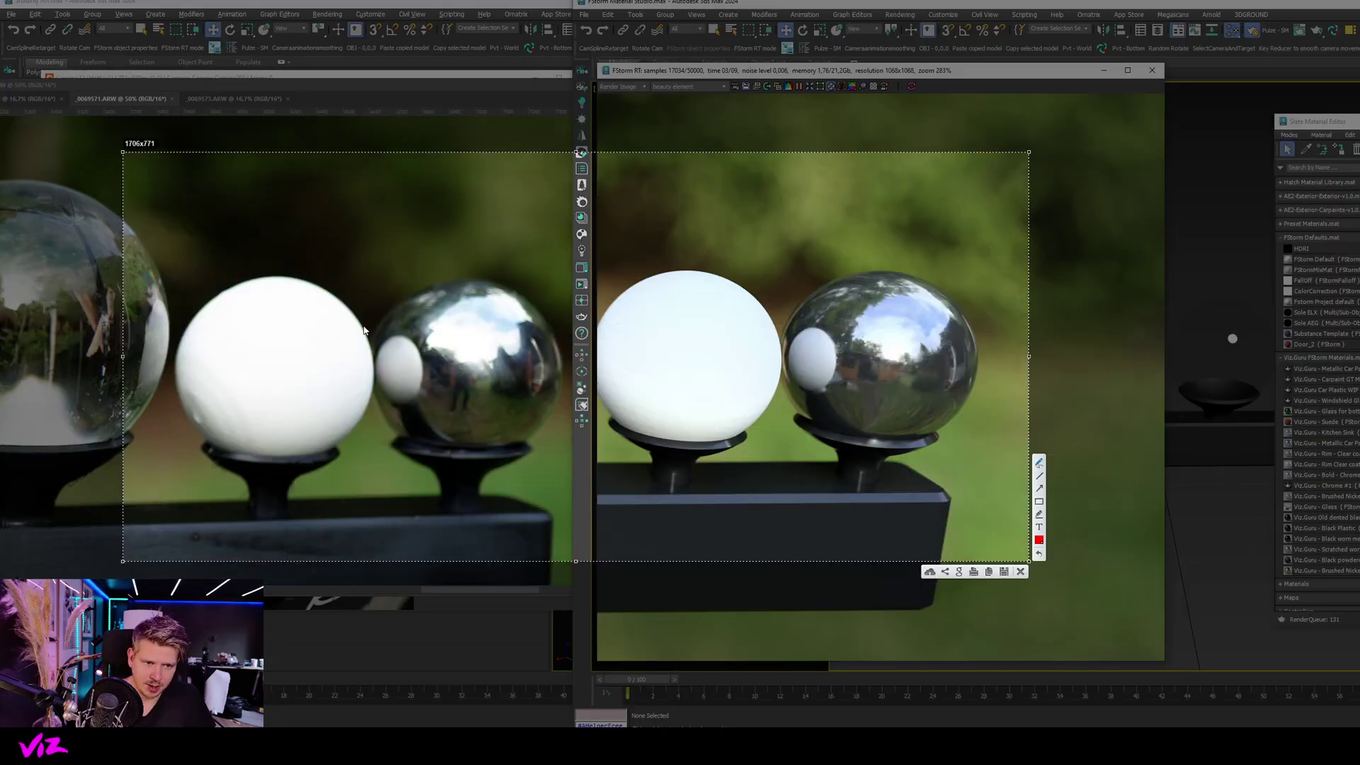
mouse_move(362, 329)
mouse_down()
mouse_move(248, 428)
mouse_move(263, 290)
mouse_move(336, 345)
mouse_up()
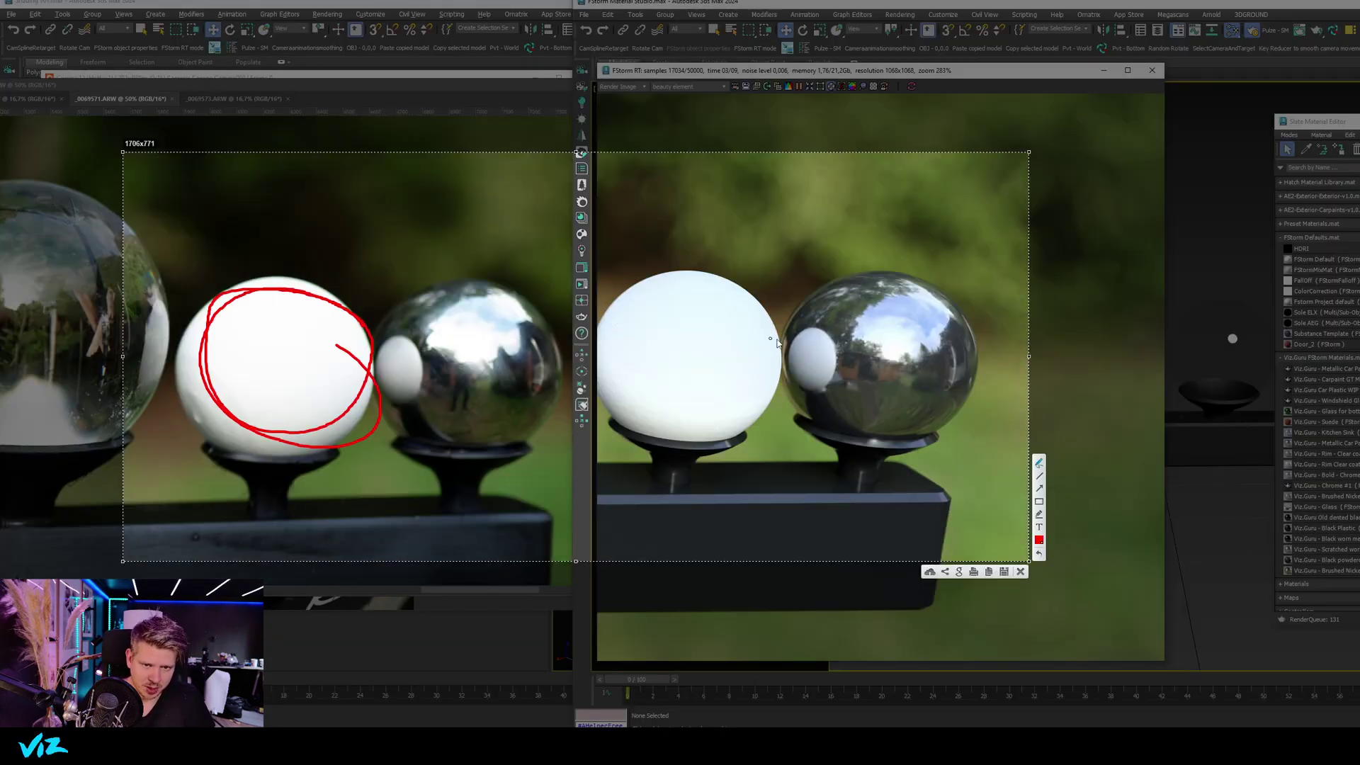
mouse_move(768, 306)
mouse_down()
mouse_move(599, 312)
mouse_move(779, 294)
mouse_move(669, 382)
mouse_up()
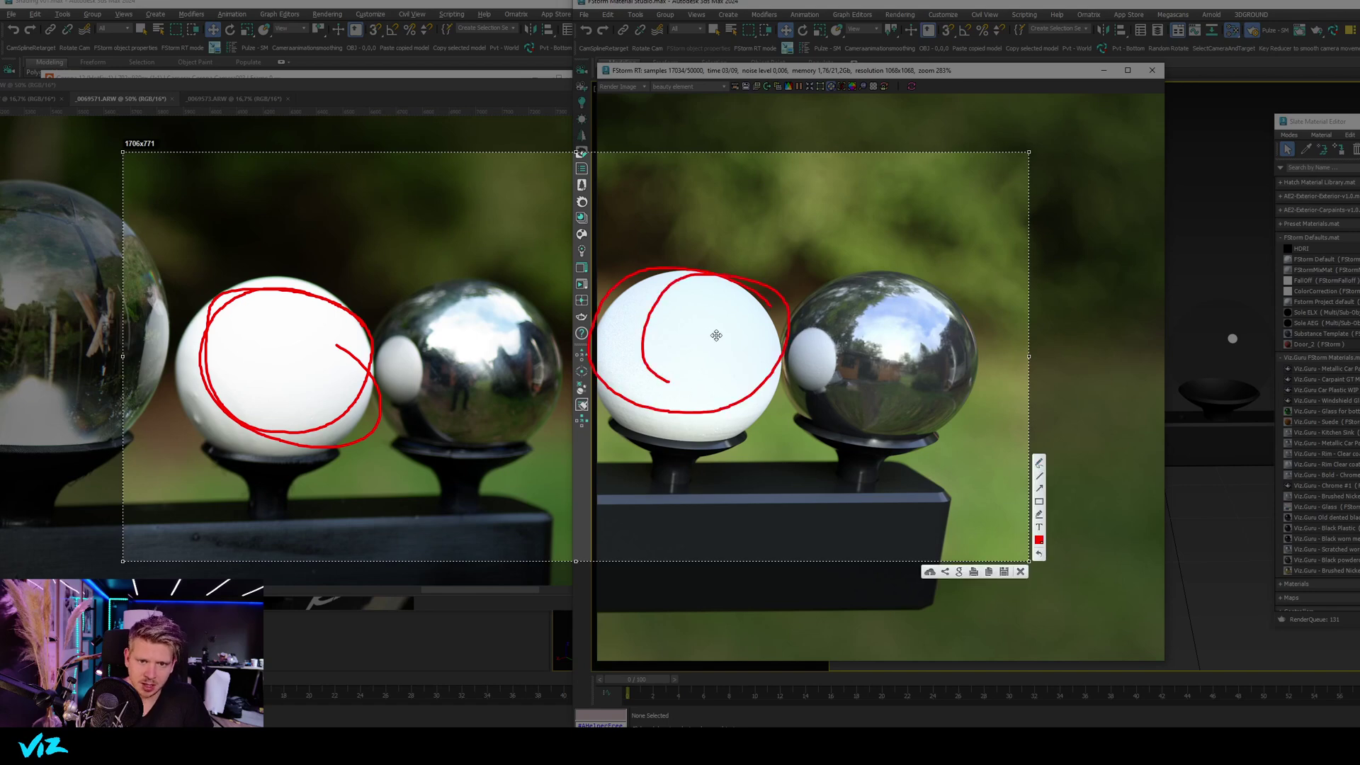
click(1020, 570)
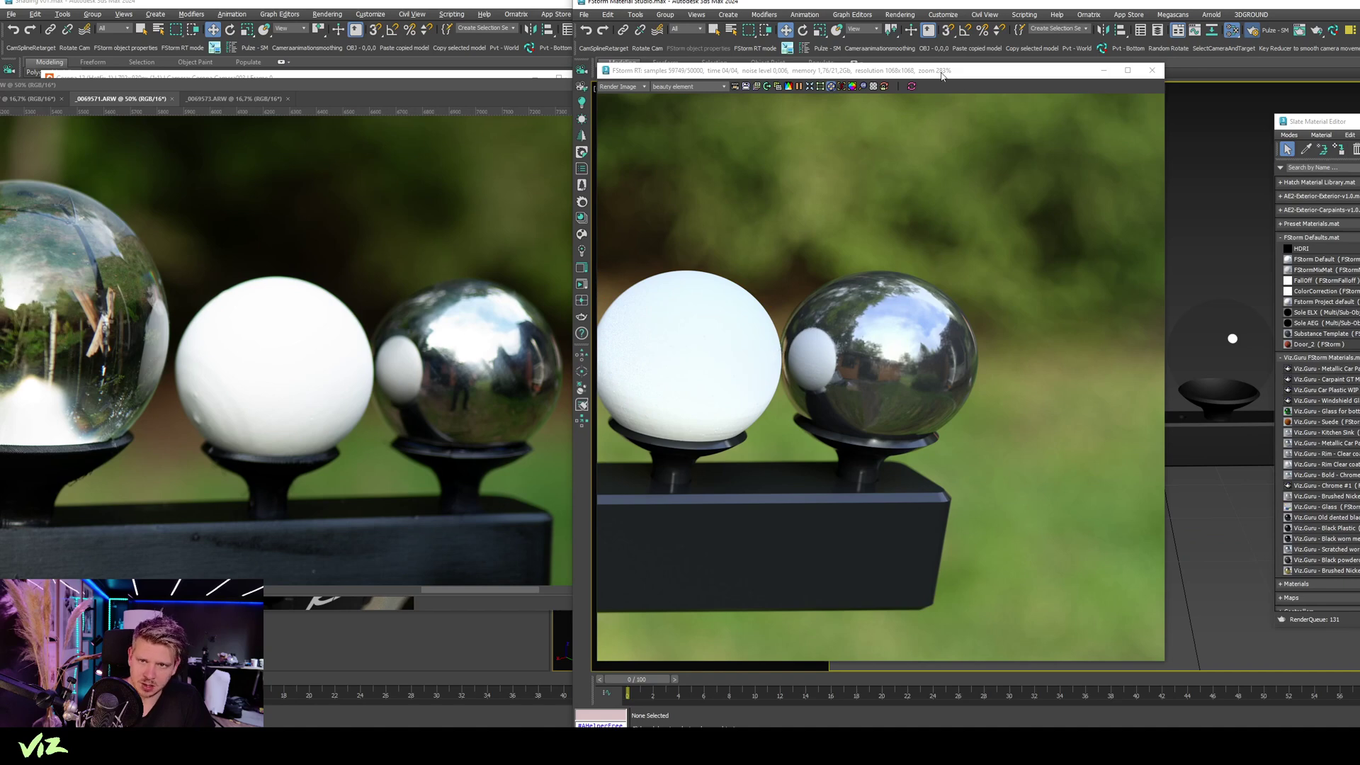
Step: Open Render Setup with F10 and drag it to the right screen edge, clear of the live render
key(F10)
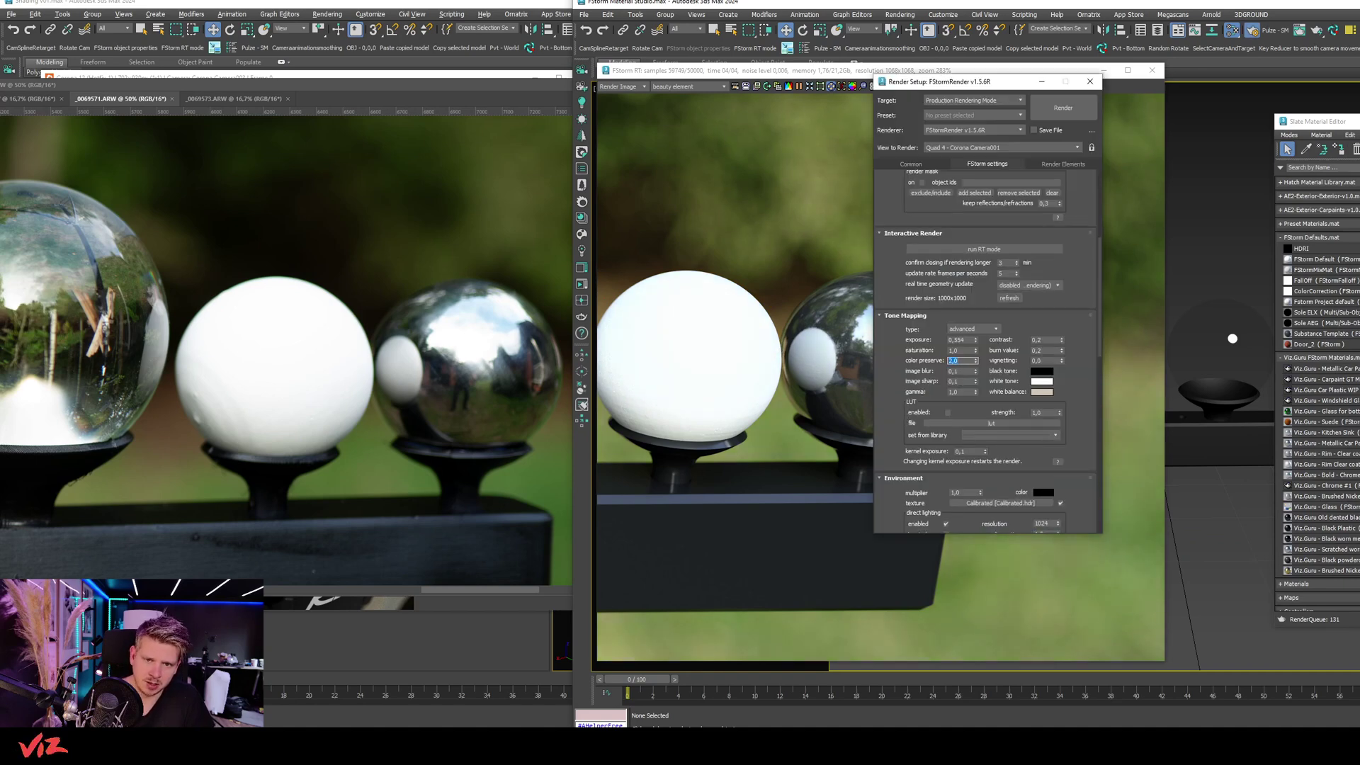
drag(1051, 78, 1114, 105)
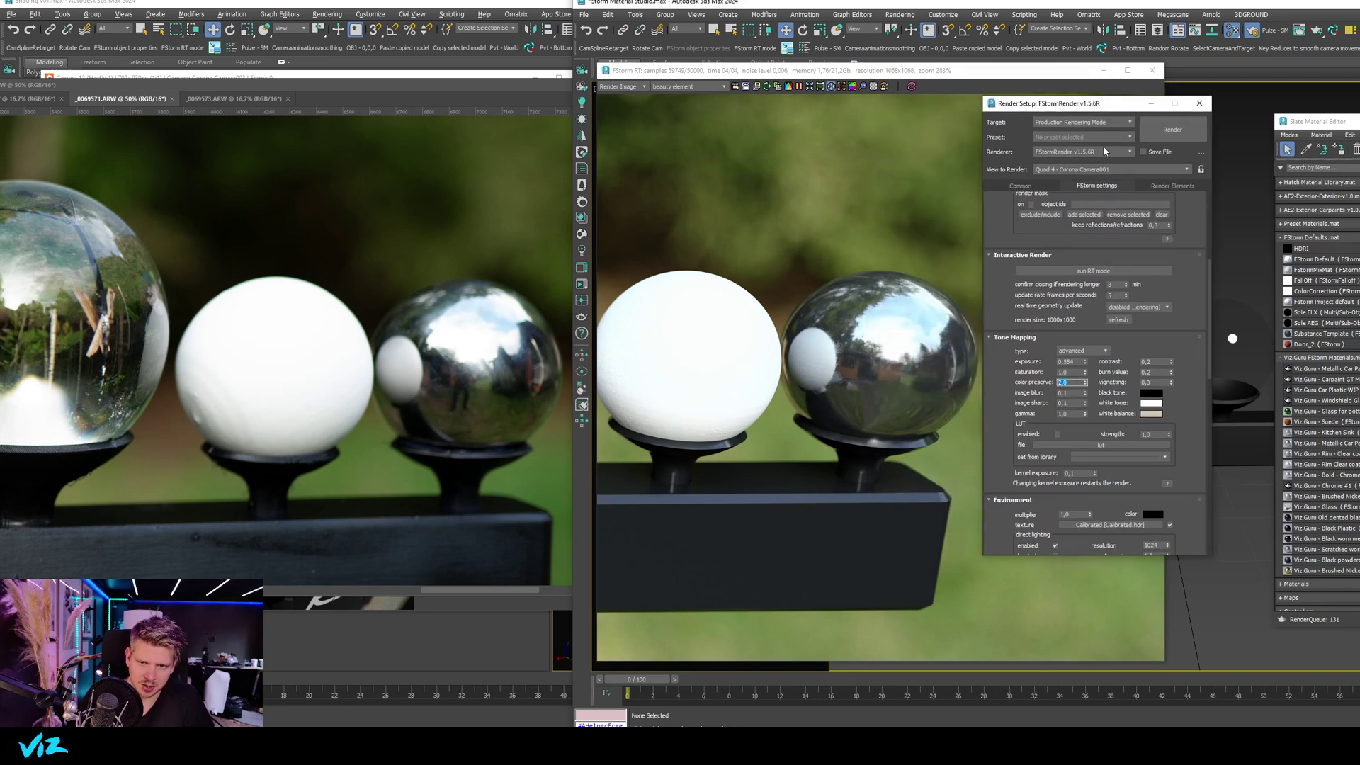
drag(1112, 104, 1322, 117)
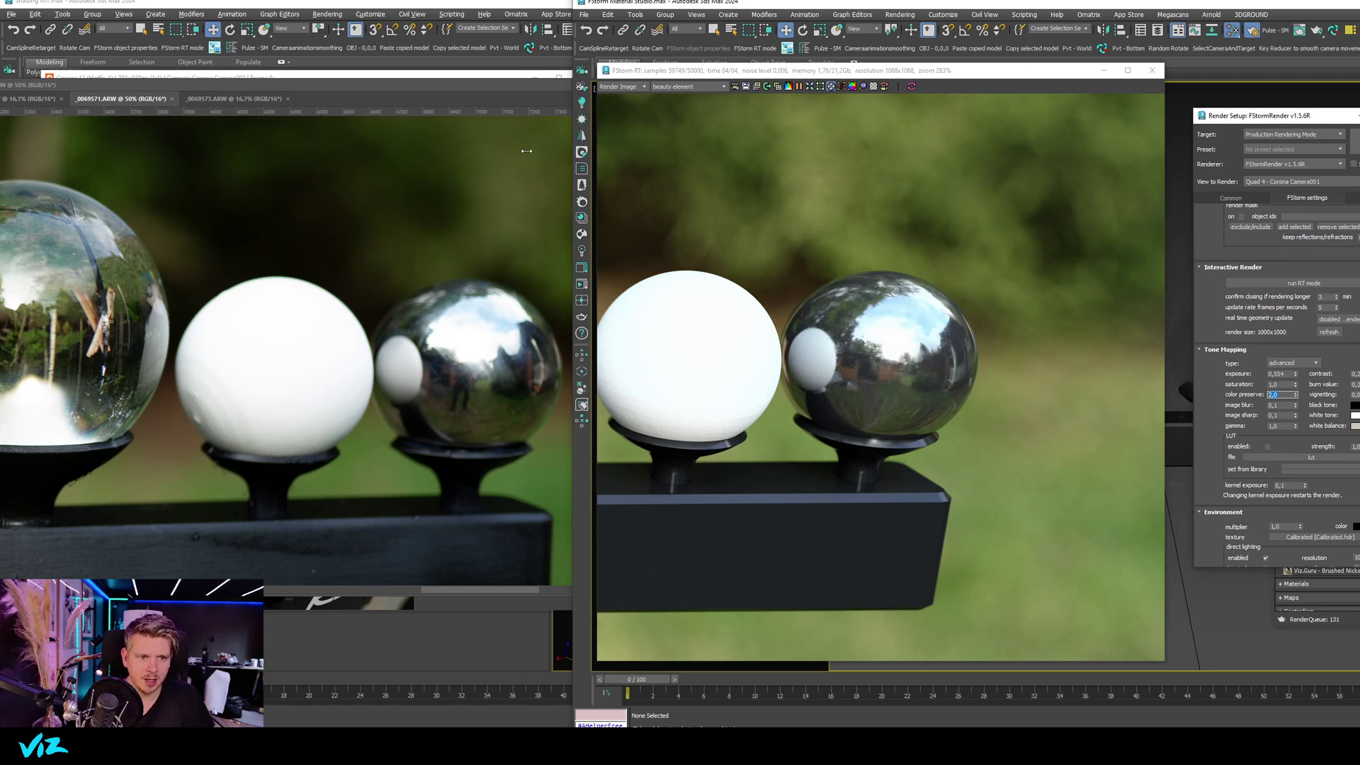
click(663, 74)
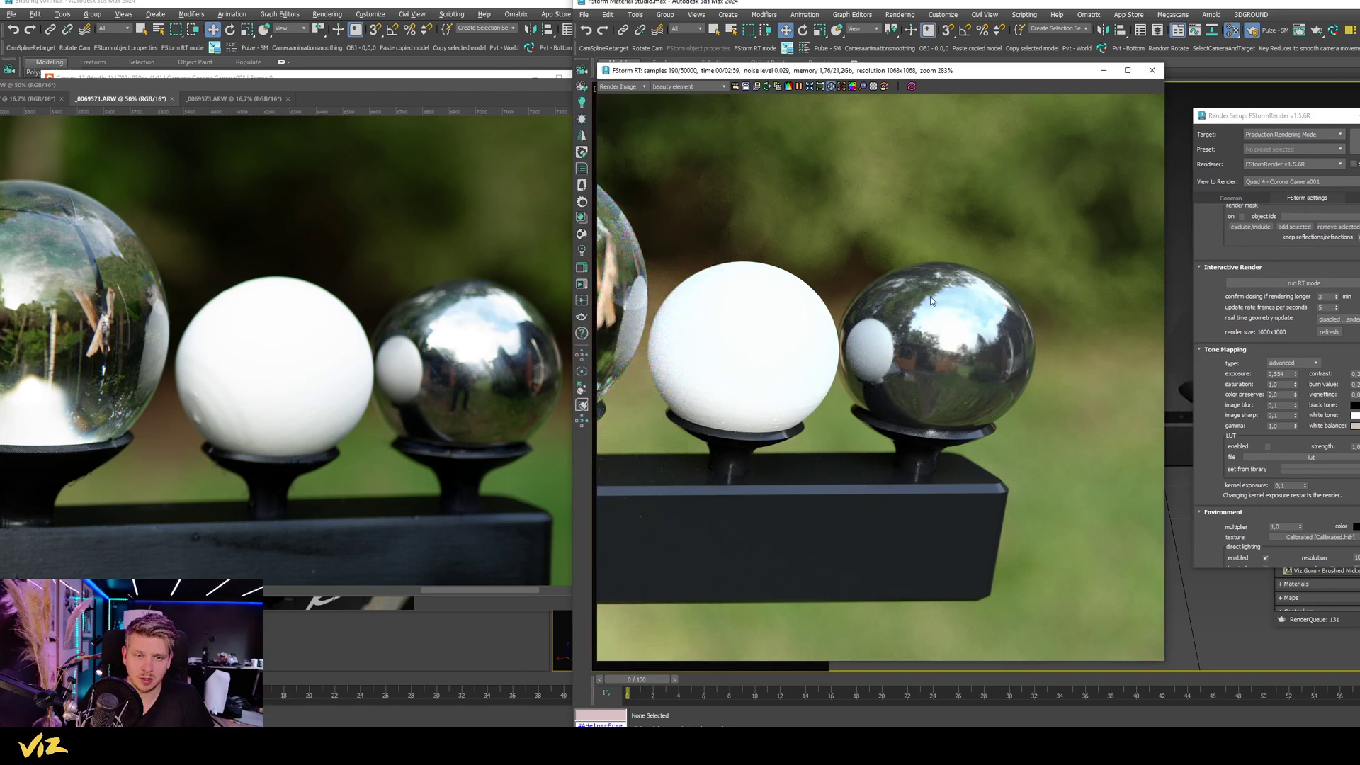
Step: Pan both the FStorm render and the Photoshop reference photo to line up on the glass sphere
middle_drag(785, 292, 1066, 302)
click(437, 88)
drag(183, 284, 603, 285)
click(790, 253)
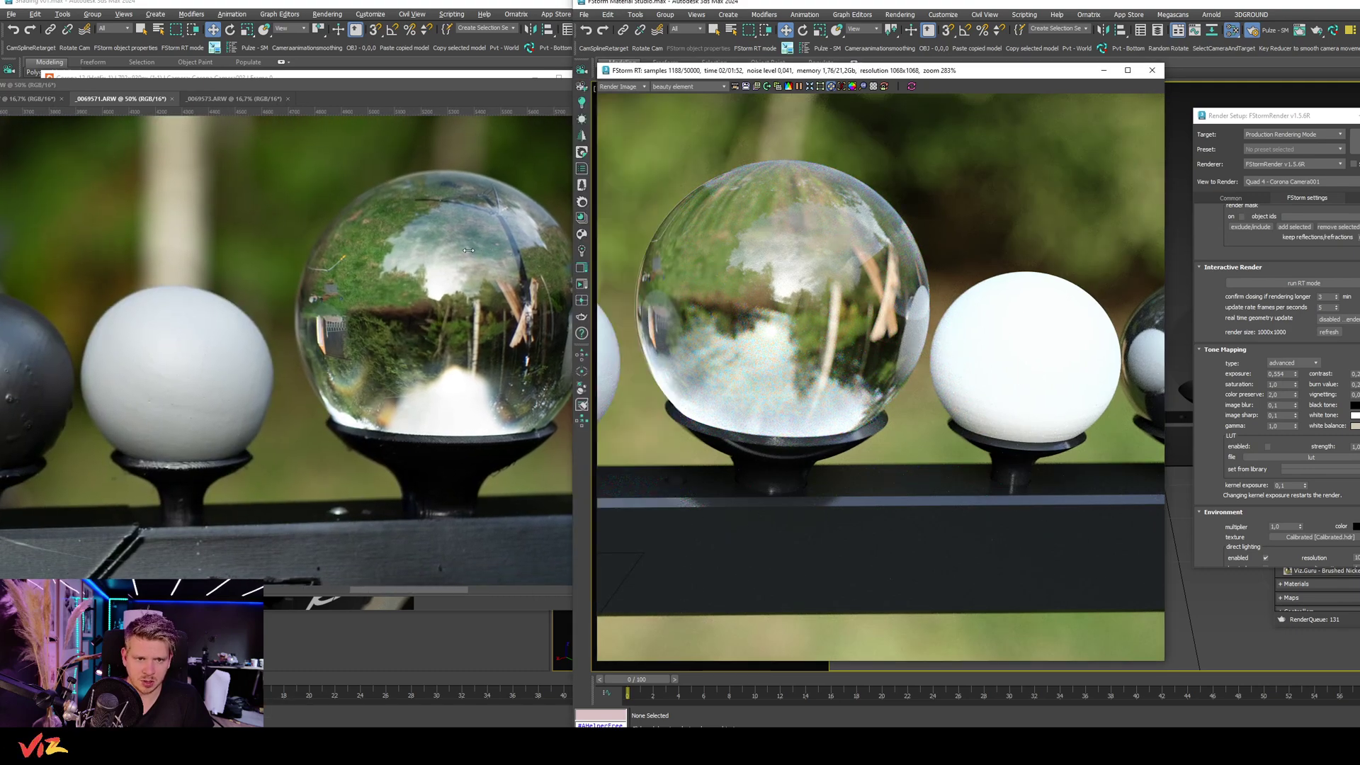
click(523, 254)
drag(523, 254, 474, 251)
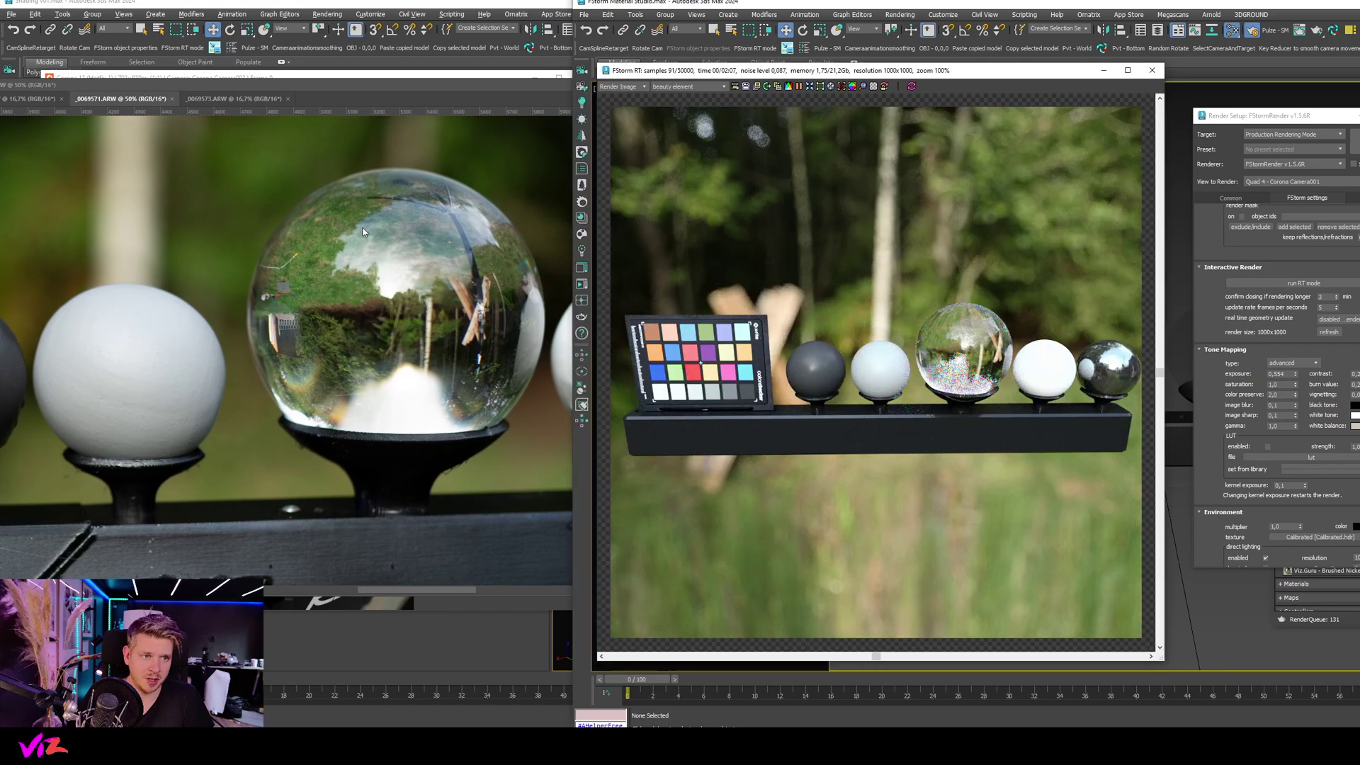
click(271, 236)
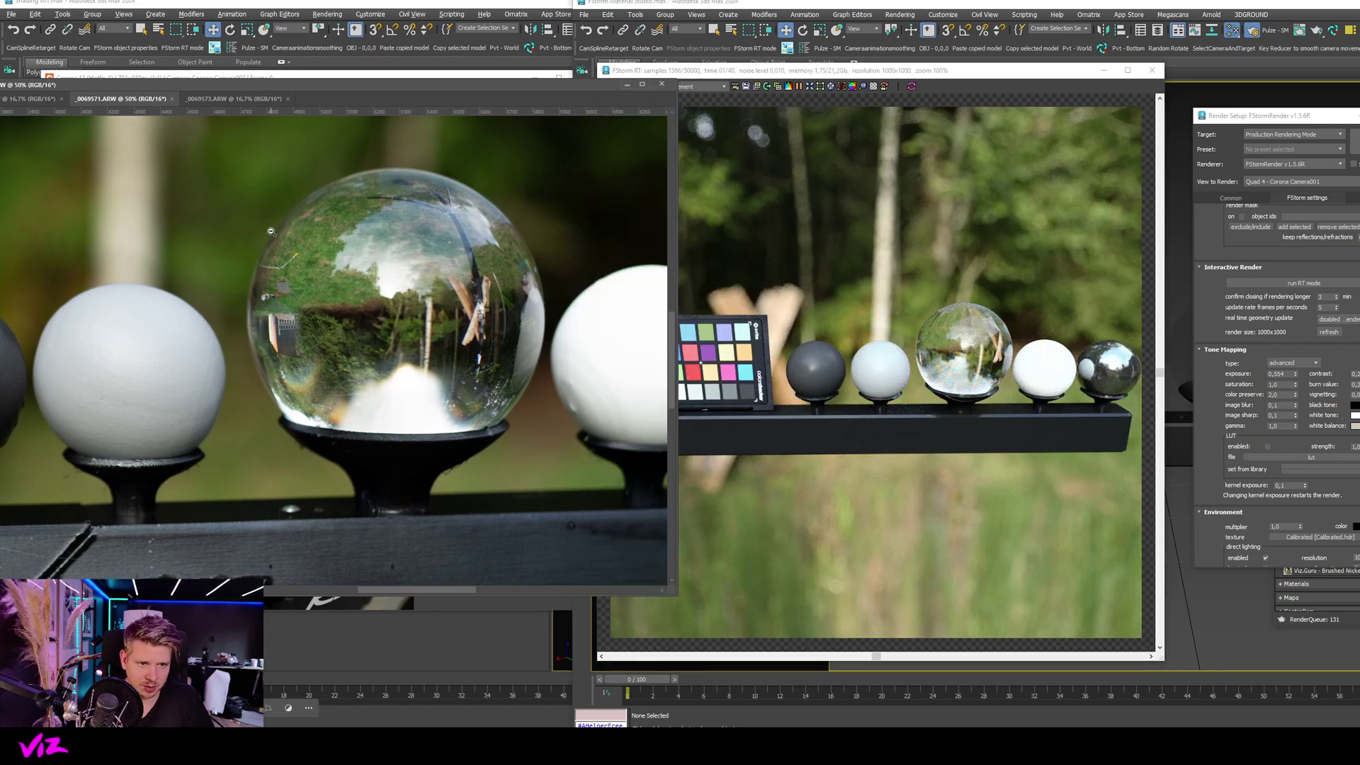